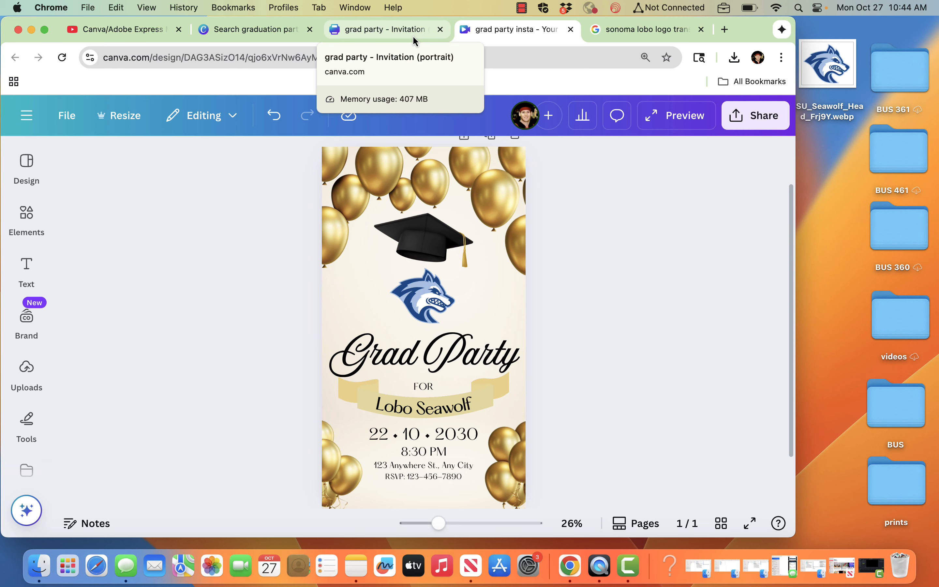
# Step: Look through the videos in the Canva/Adobe Express Marketing Class playlist on YouTube
pyautogui.click(151, 34)
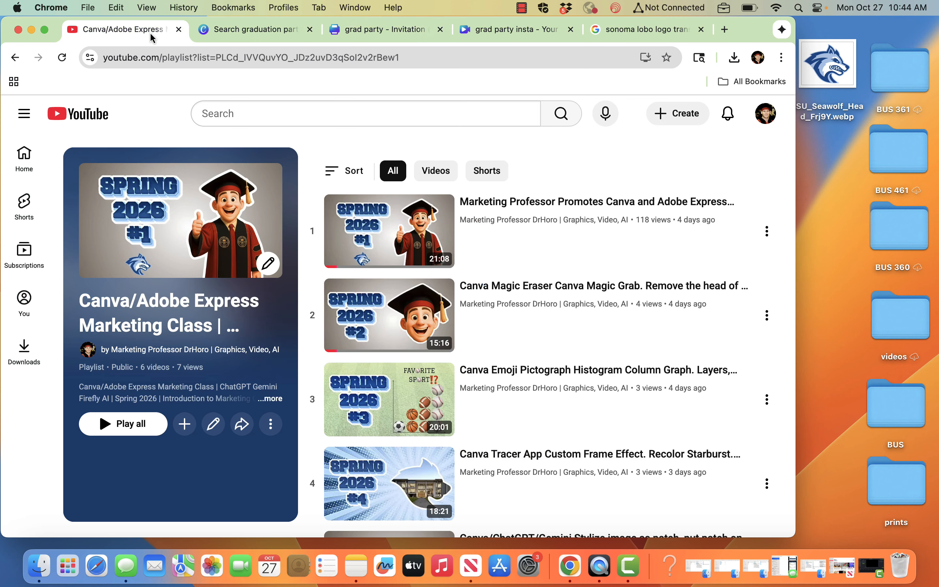
pyautogui.scroll(-4, 430, 349)
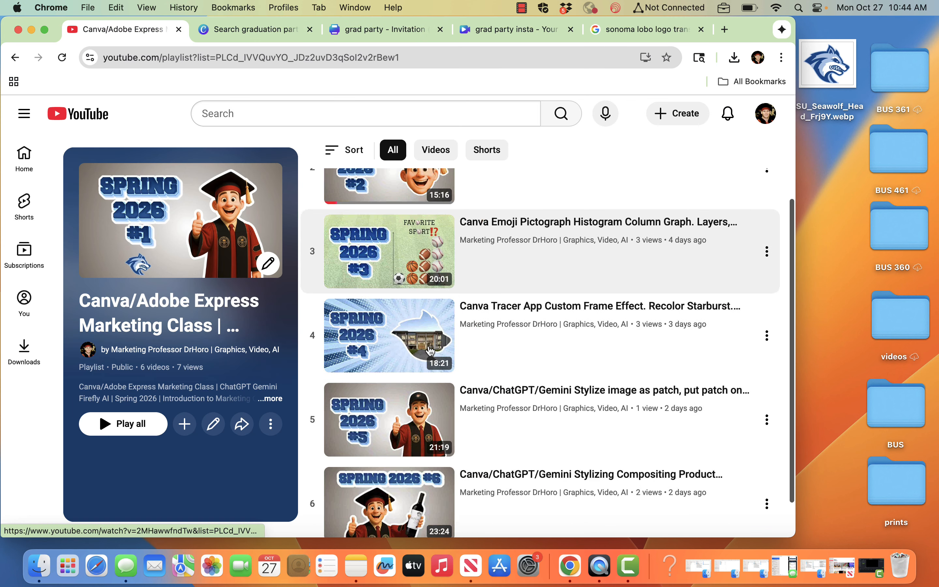
pyautogui.scroll(-1, 430, 349)
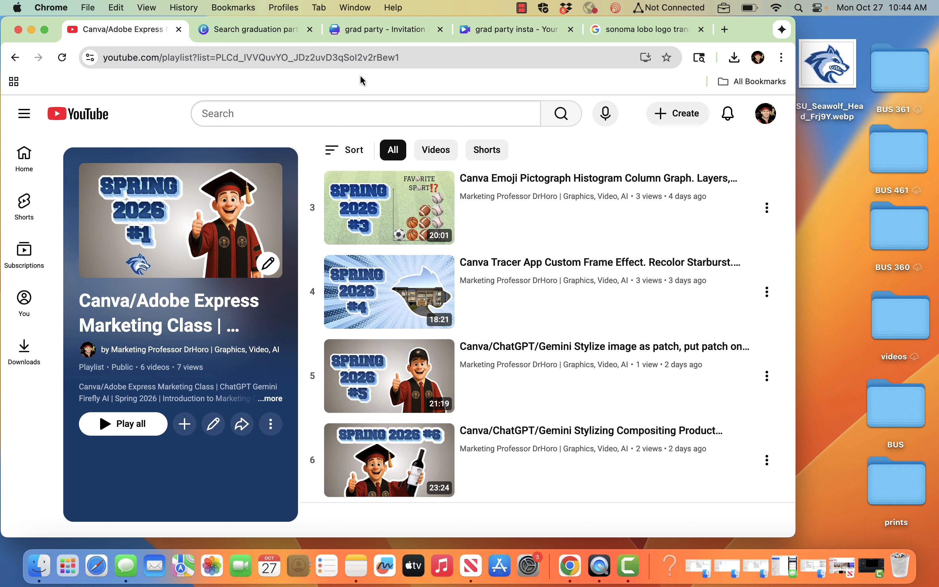
# Step: Find the Beige And Gold Elegant Graduation Party Invitation among Canva's graduation party templates and open it for customizing
pyautogui.click(277, 31)
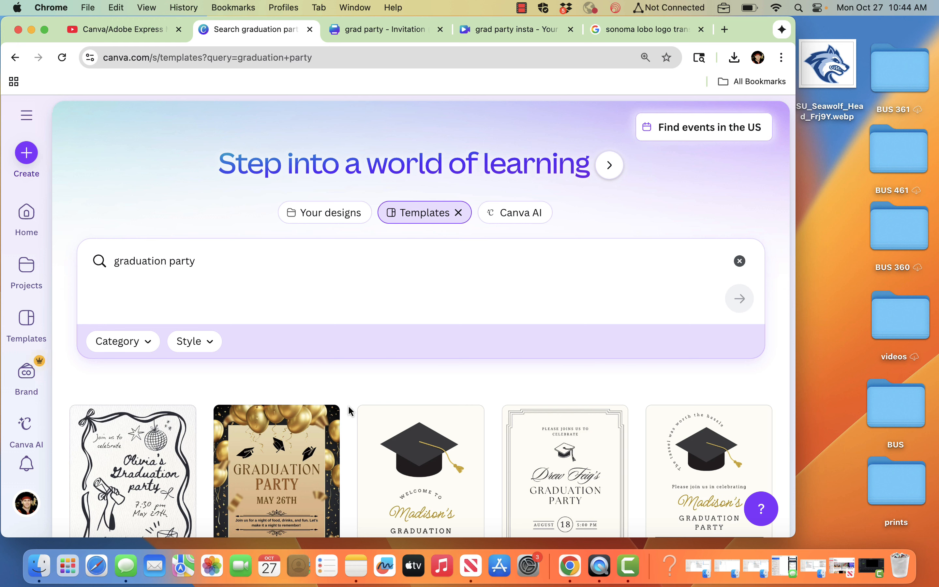
pyautogui.scroll(-8, 349, 407)
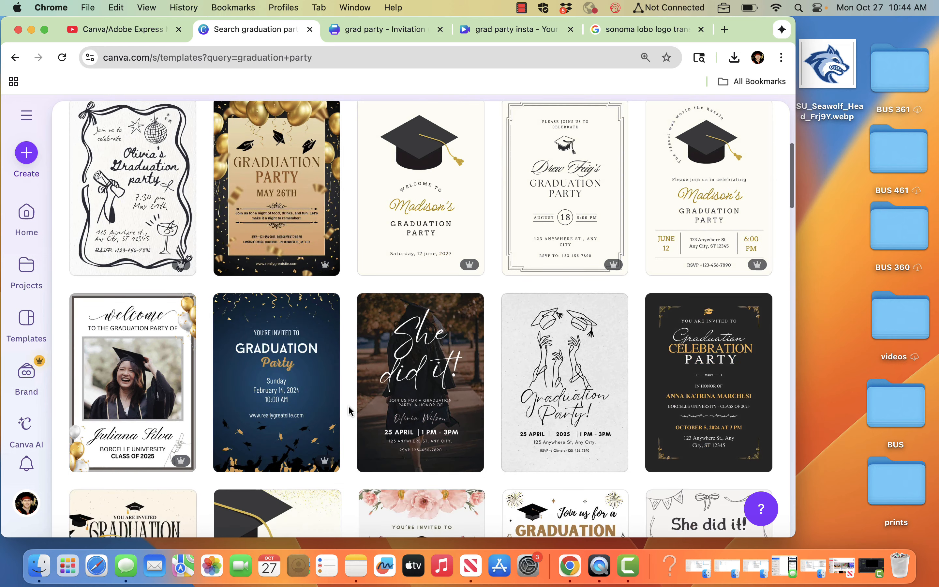
pyautogui.scroll(-7, 348, 411)
pyautogui.scroll(-6, 349, 410)
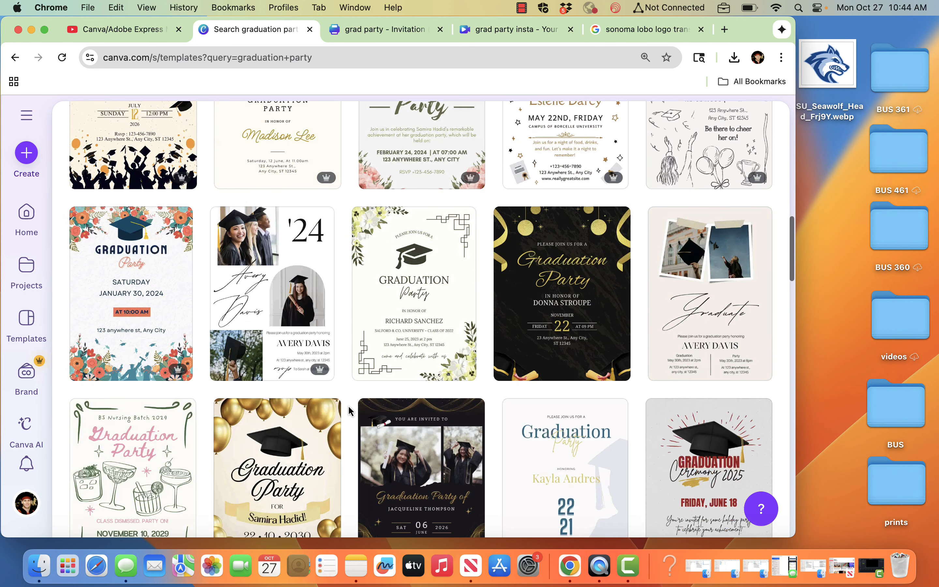
pyautogui.scroll(-3, 348, 410)
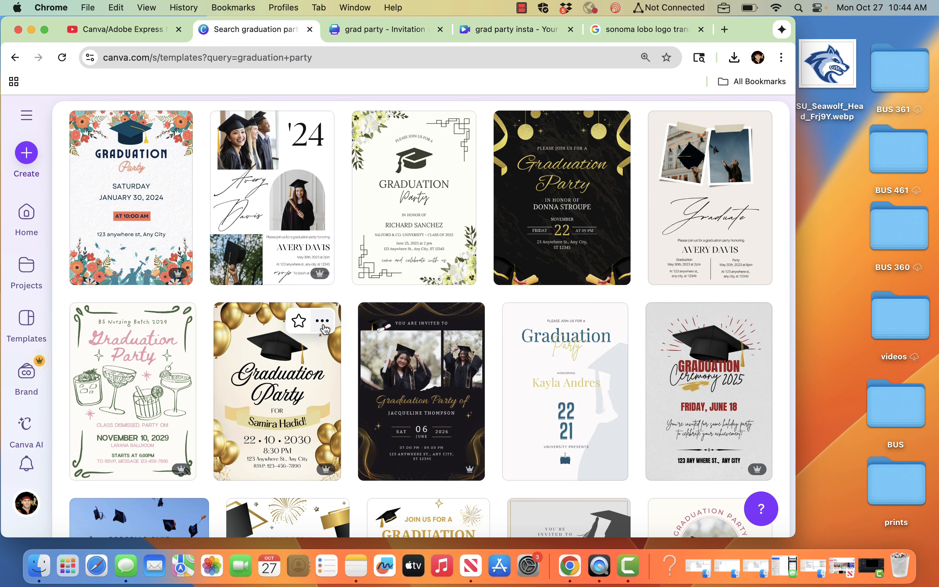
pyautogui.click(322, 321)
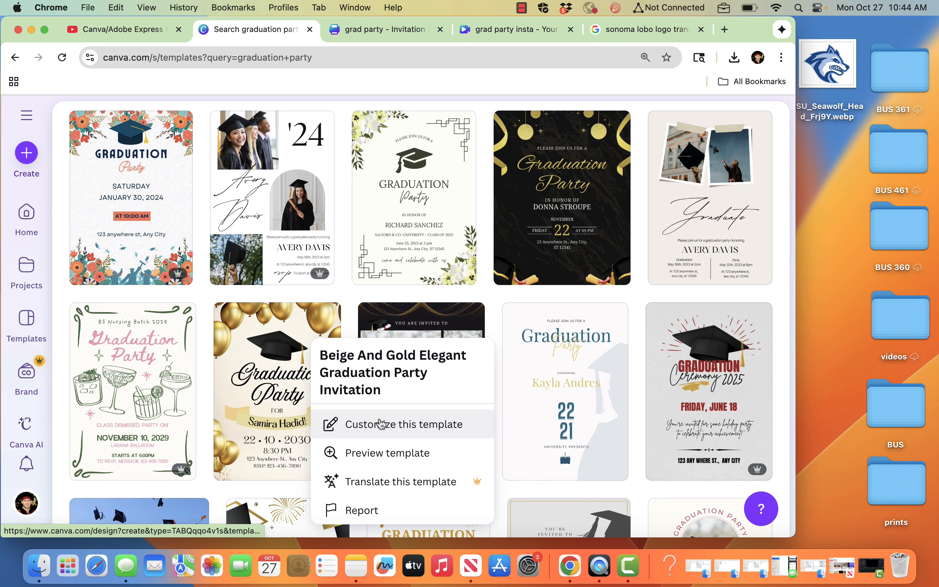
pyautogui.click(382, 423)
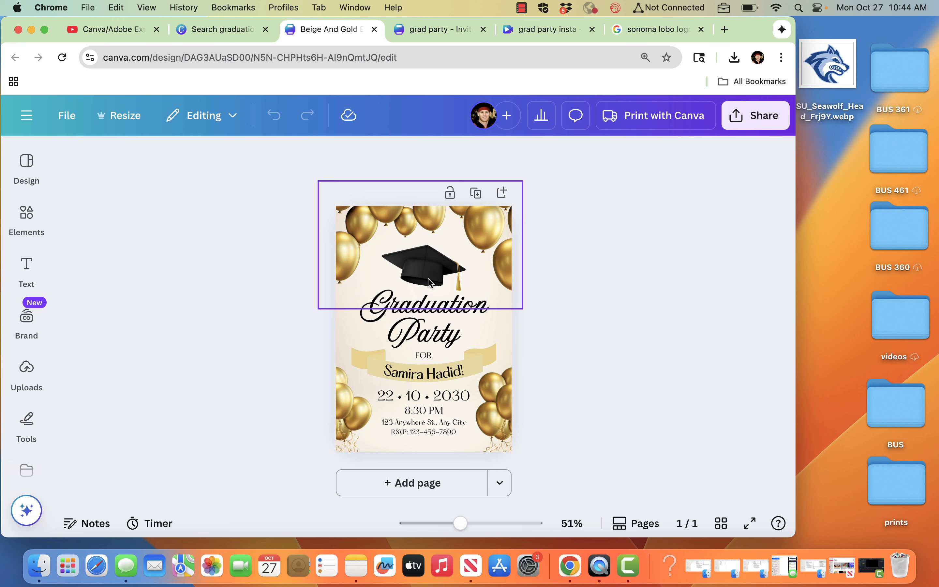
# Step: Preview the Sonoma State University wolf-head logo in the Google image results and return to the new invitation design
pyautogui.click(658, 30)
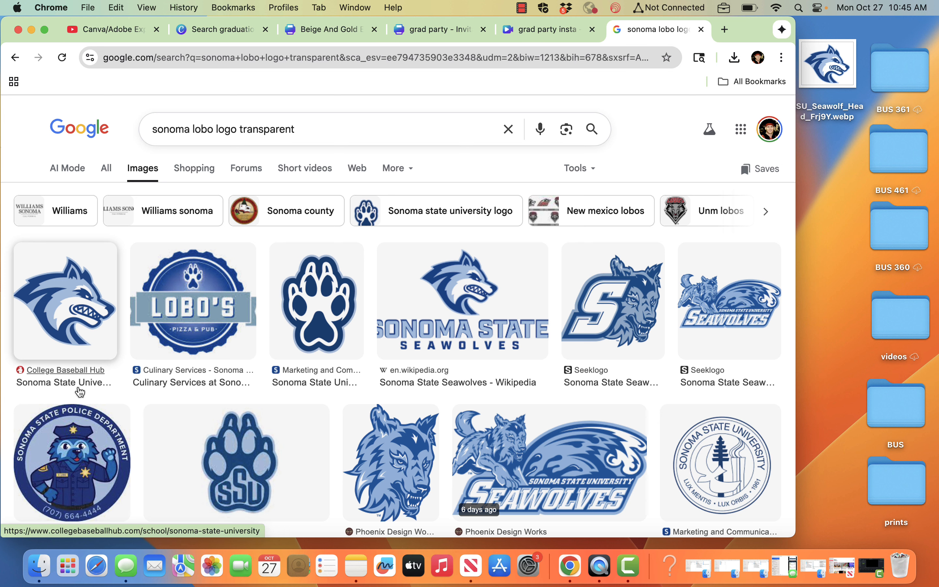
pyautogui.click(77, 336)
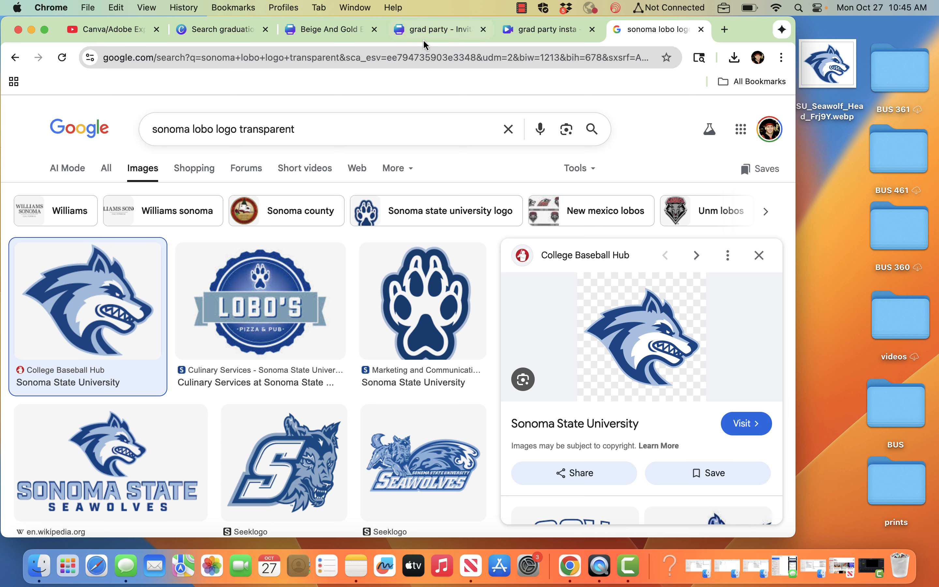
pyautogui.click(340, 34)
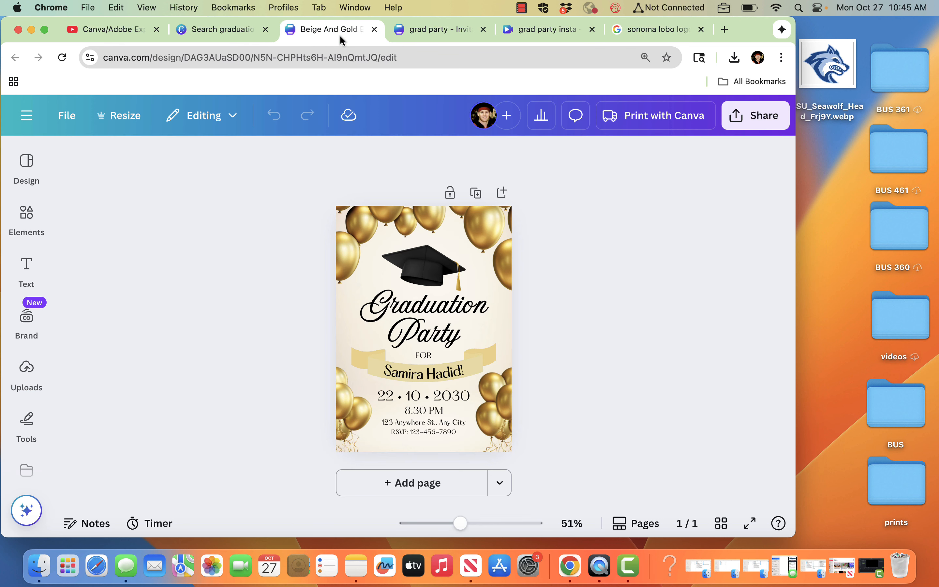
# Step: Rename the invitation design by adding "demo" in front of its title
pyautogui.click(67, 118)
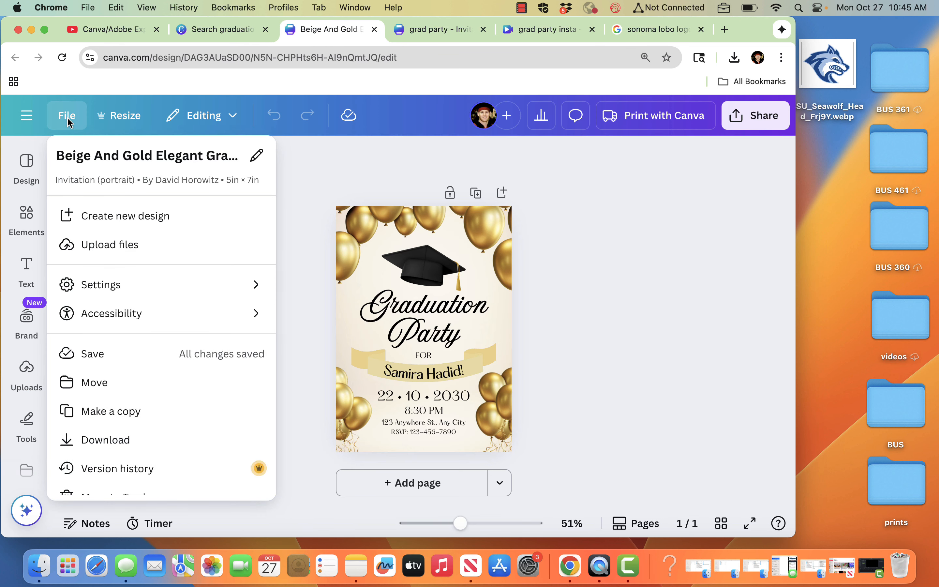
pyautogui.click(57, 156)
pyautogui.click(57, 156)
pyautogui.write('demo')
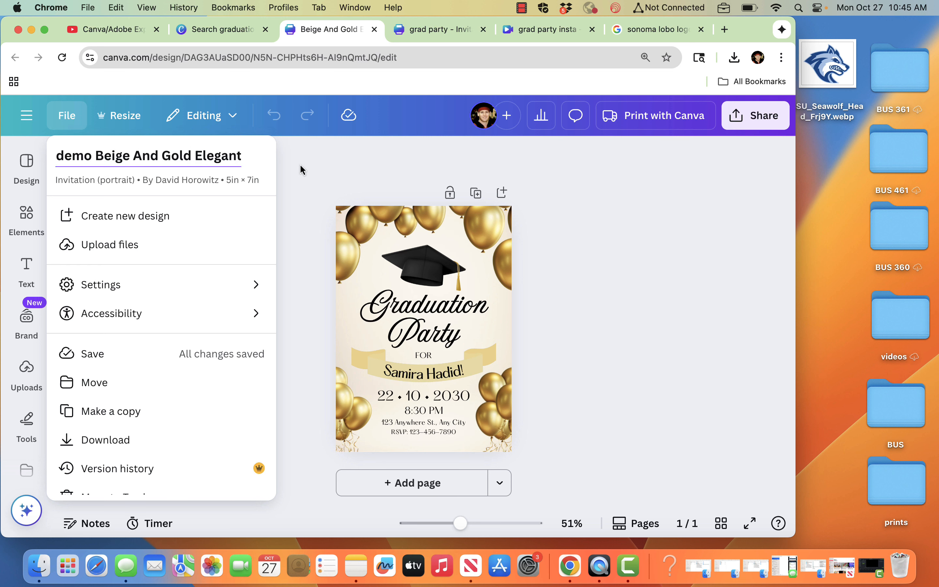
pyautogui.click(301, 169)
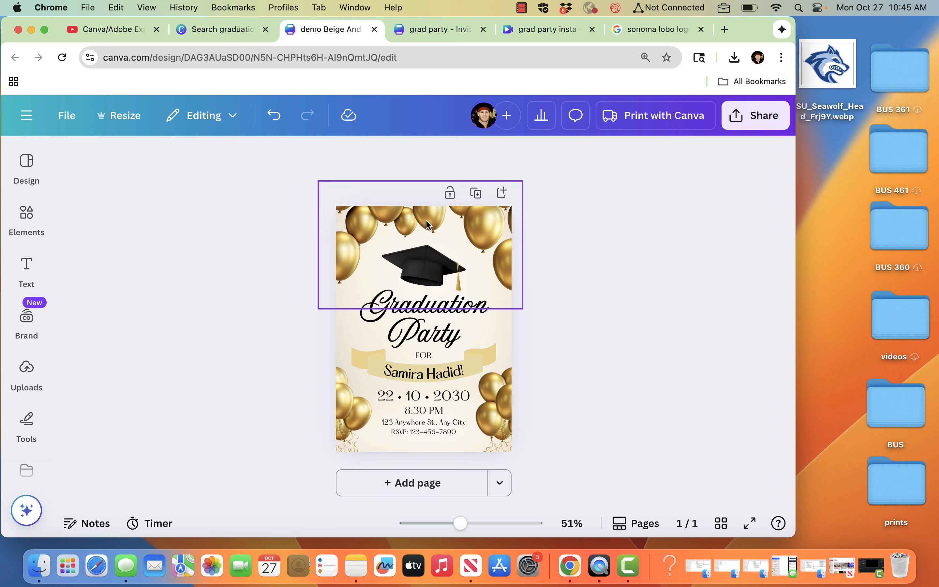
# Step: Examine the invitation's layer list to see how the balloons, cap, banner and text are stacked
pyautogui.click(425, 270)
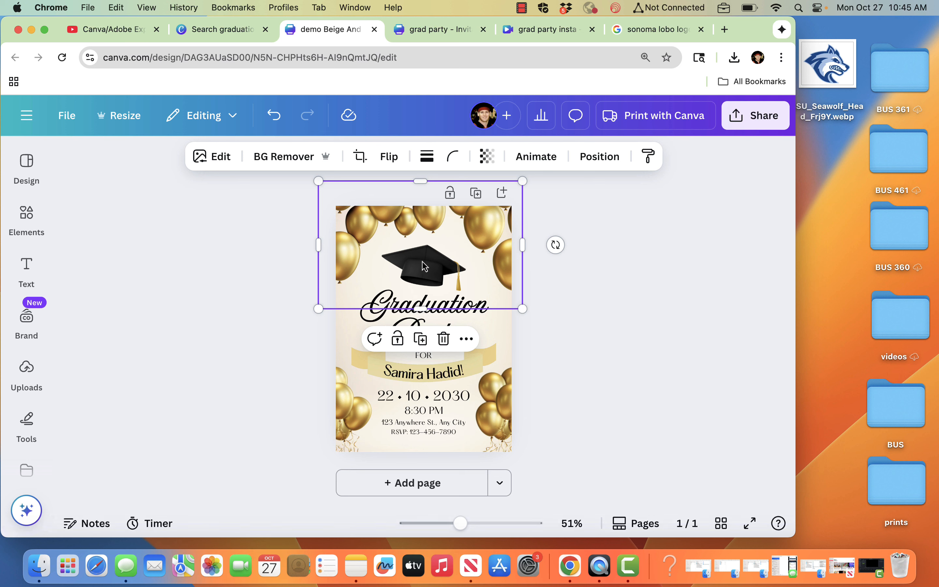
pyautogui.click(599, 157)
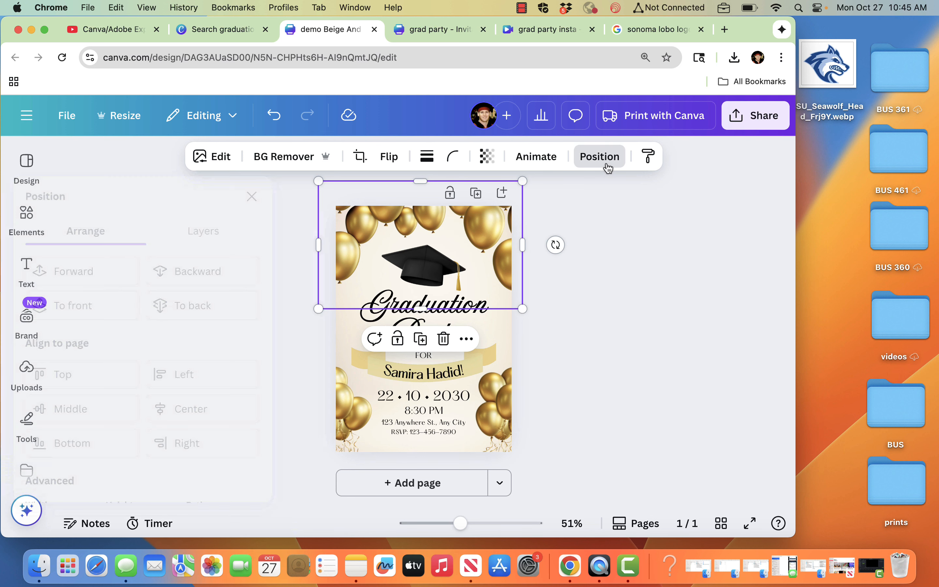
pyautogui.click(250, 235)
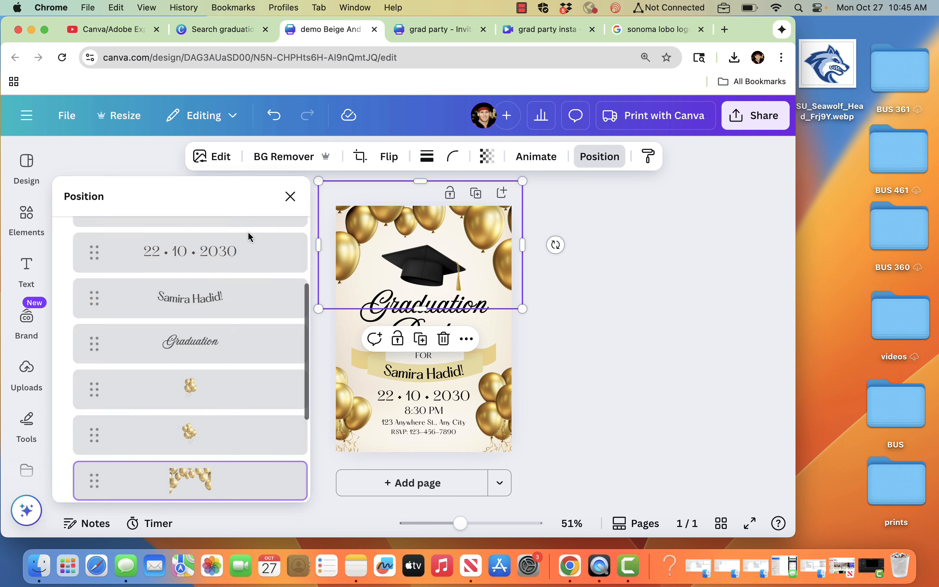
pyautogui.scroll(2, 194, 362)
pyautogui.scroll(4, 194, 363)
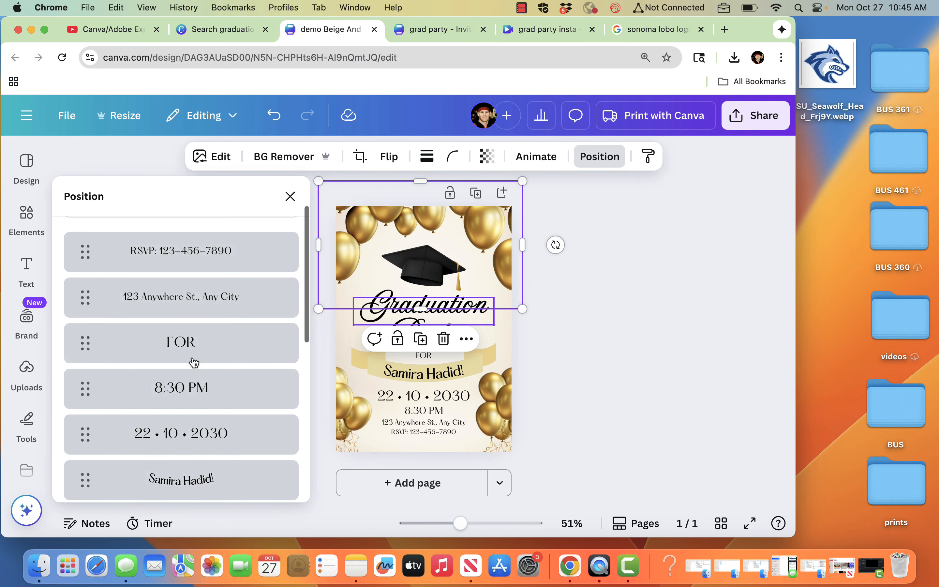
pyautogui.scroll(-2, 194, 362)
pyautogui.scroll(-5, 194, 363)
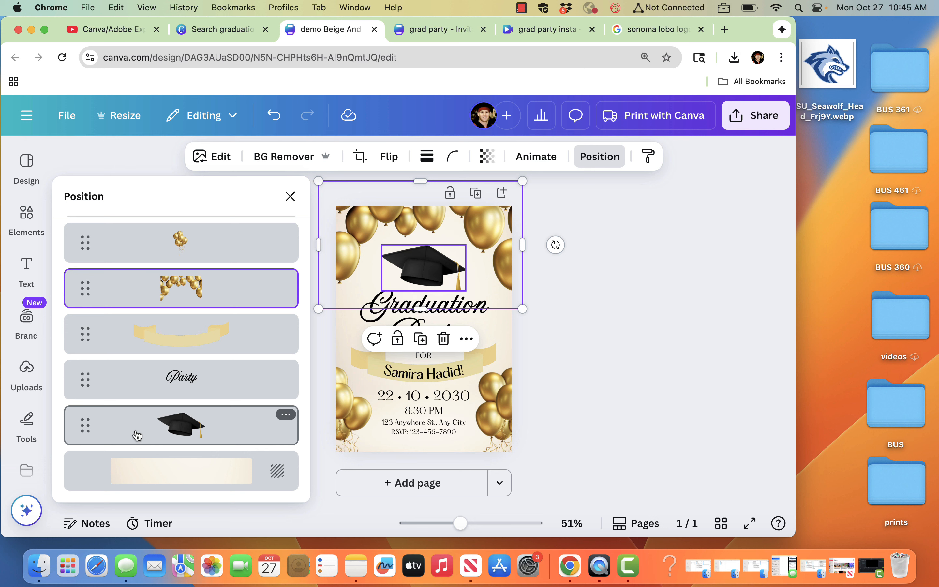
pyautogui.click(621, 278)
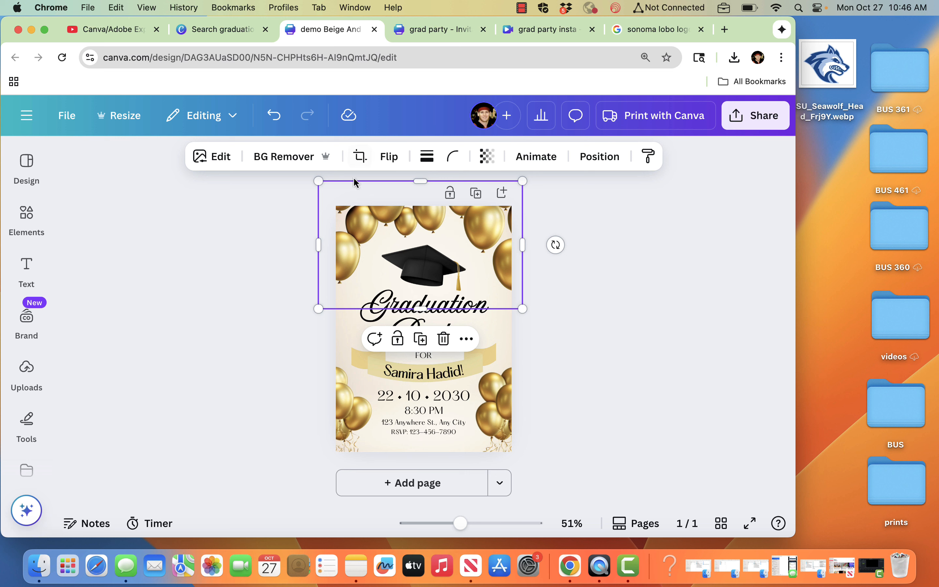
# Step: Select the invitation's background and view its colour options
pyautogui.click(270, 314)
pyautogui.click(343, 335)
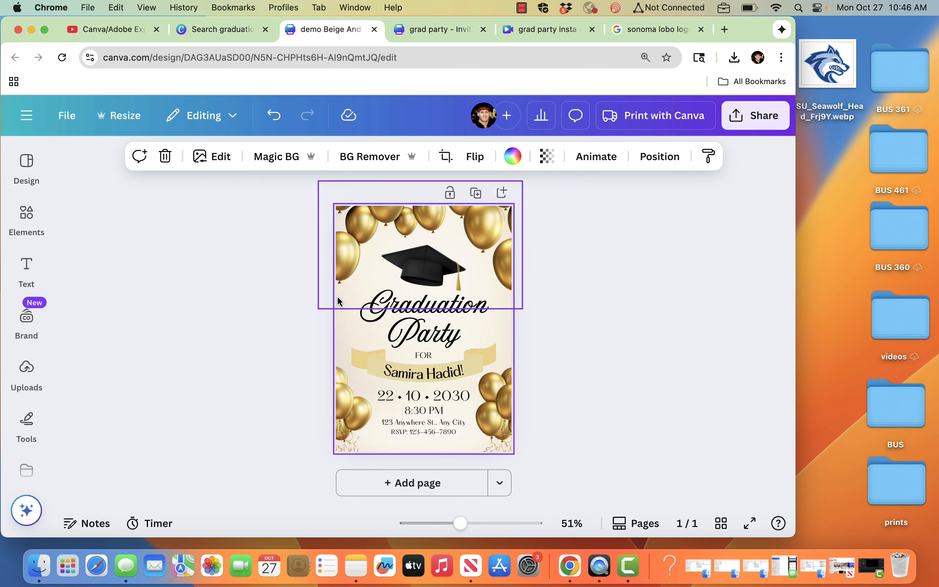
pyautogui.click(518, 157)
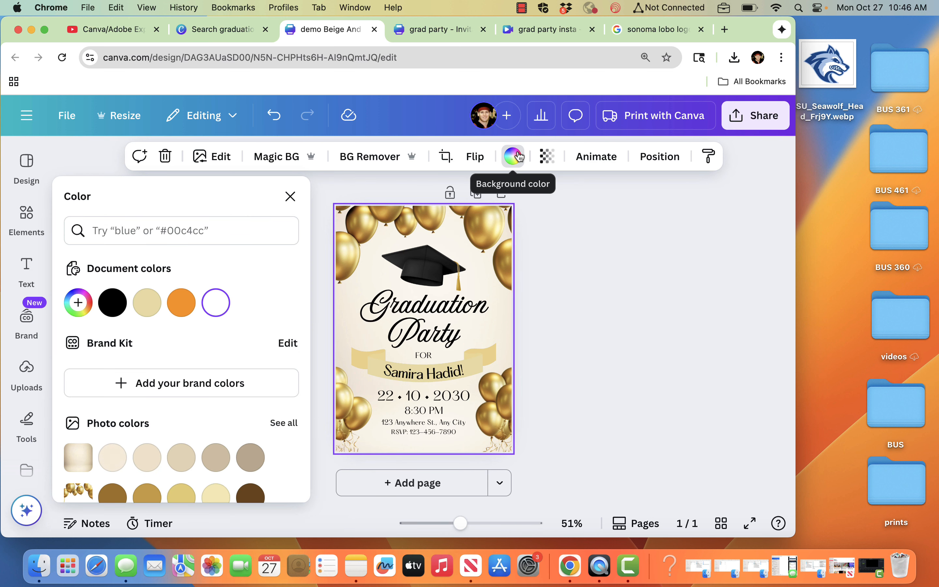
pyautogui.click(556, 265)
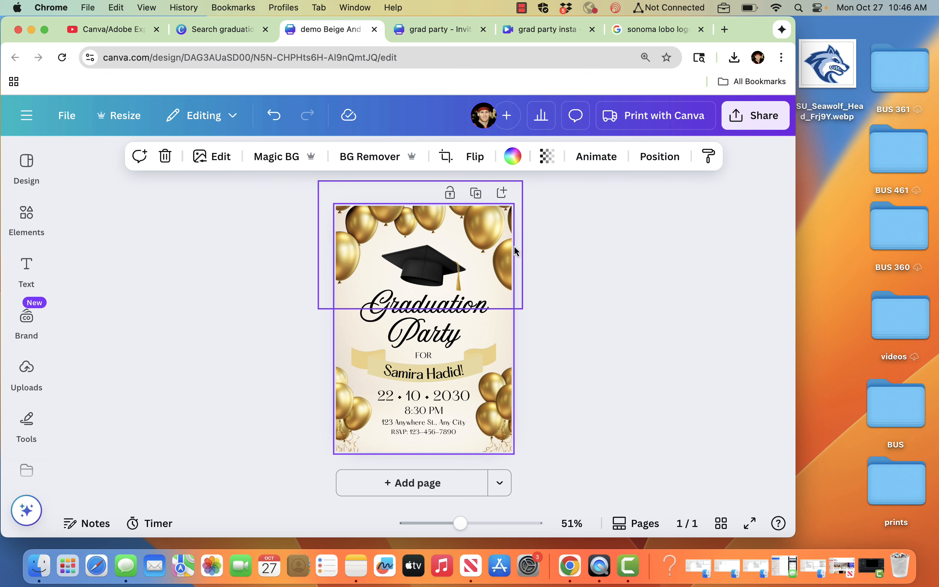
# Step: Nudge the graduation cap slightly upward on the invitation, closer to the balloons
pyautogui.click(423, 273)
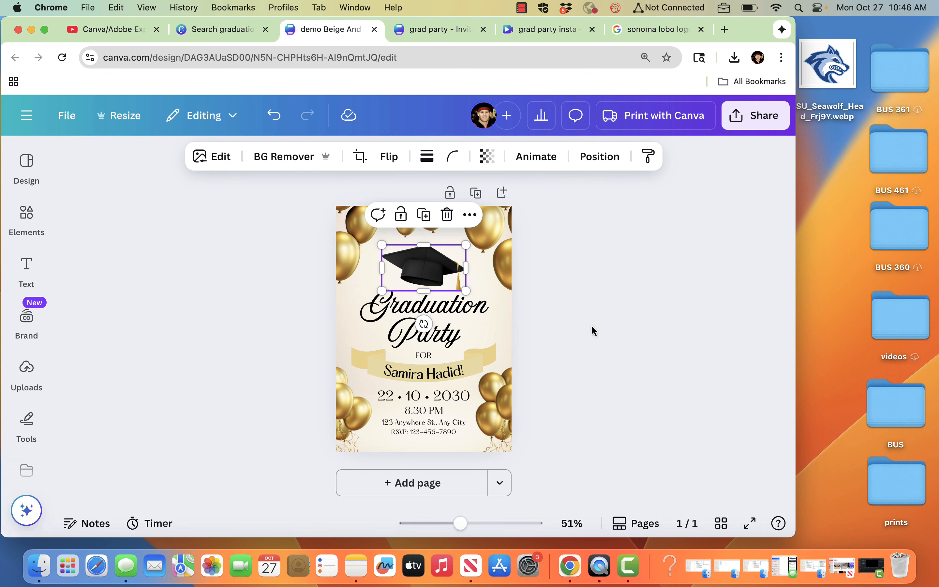
pyautogui.hotkey('shift', 'Up')
pyautogui.hotkey('shift', 'Up')
pyautogui.hotkey('shift', 'Up')
pyautogui.hotkey('shift', 'Up')
pyautogui.hotkey('shift', 'Up')
pyautogui.hotkey('shift', 'Up')
pyautogui.hotkey('shift', 'Up')
pyautogui.hotkey('shift', 'Up')
pyautogui.hotkey('shift', 'Up')
pyautogui.hotkey('shift', 'Up')
pyautogui.press('super+z')
pyautogui.hotkey('shift', 'Up')
pyautogui.hotkey('shift', 'Up')
pyautogui.hotkey('shift', 'Up')
pyautogui.hotkey('shift', 'Up')
pyautogui.hotkey('shift', 'Down')
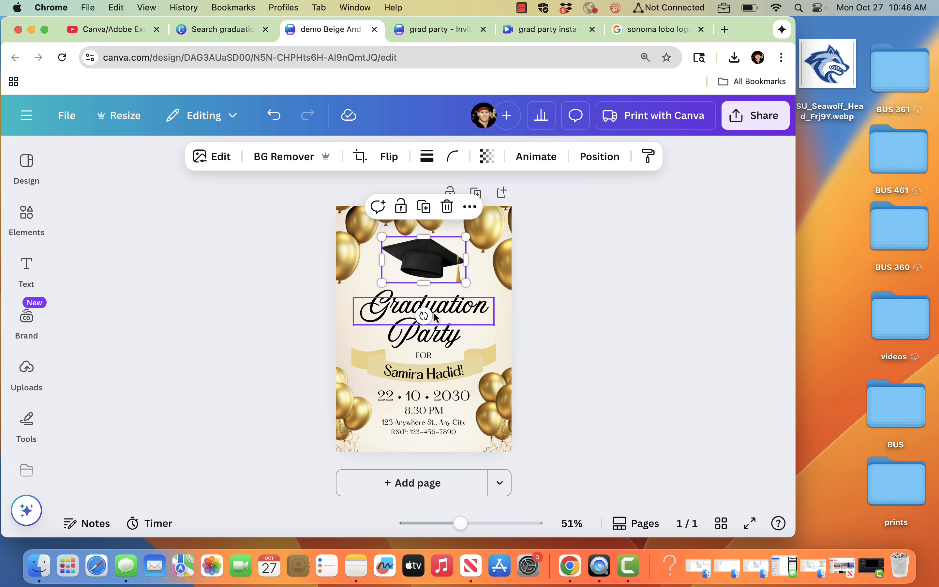
# Step: Replace the heading word "Party" with "Grad Part" and delete the separate "Graduation" heading above it
pyautogui.doubleClick(435, 337)
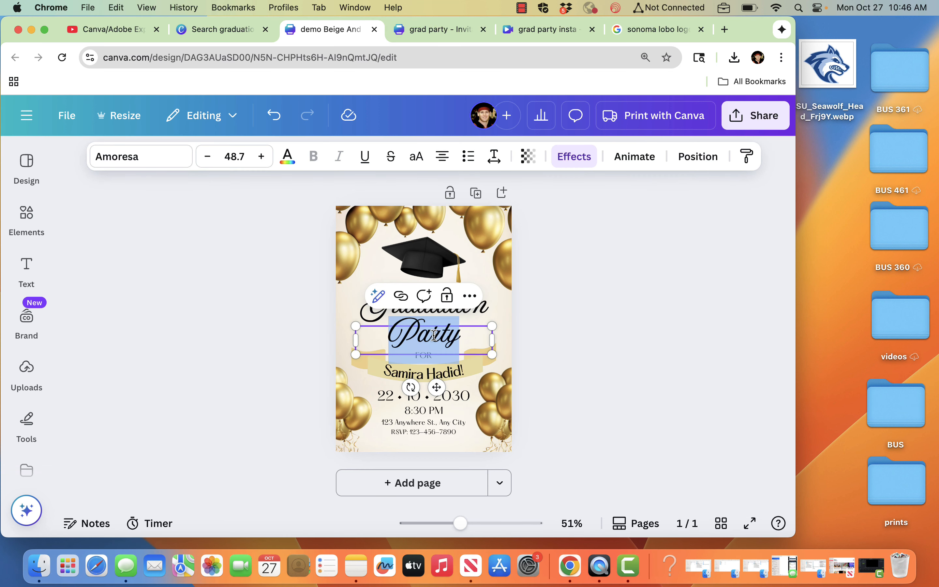
pyautogui.write('Grad Party')
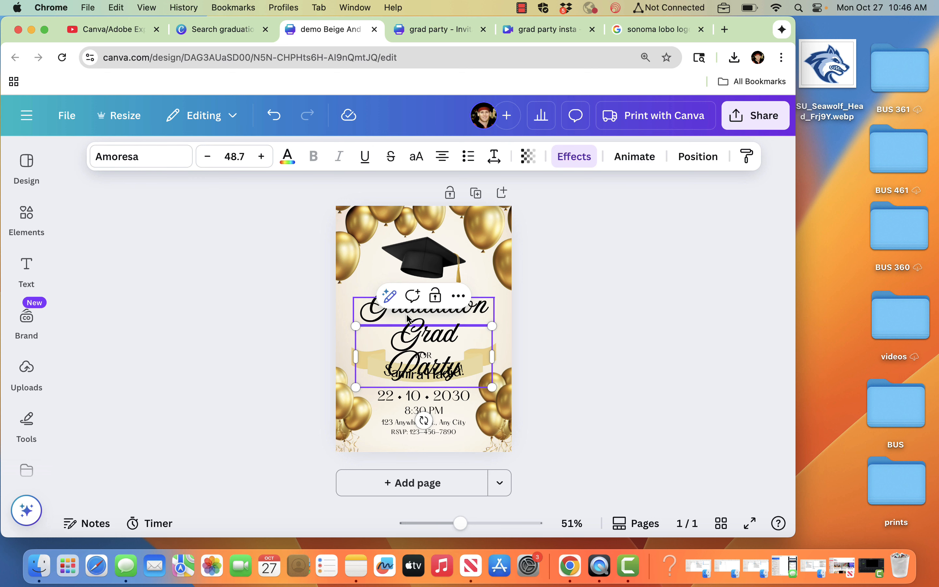
pyautogui.press('BackSpace')
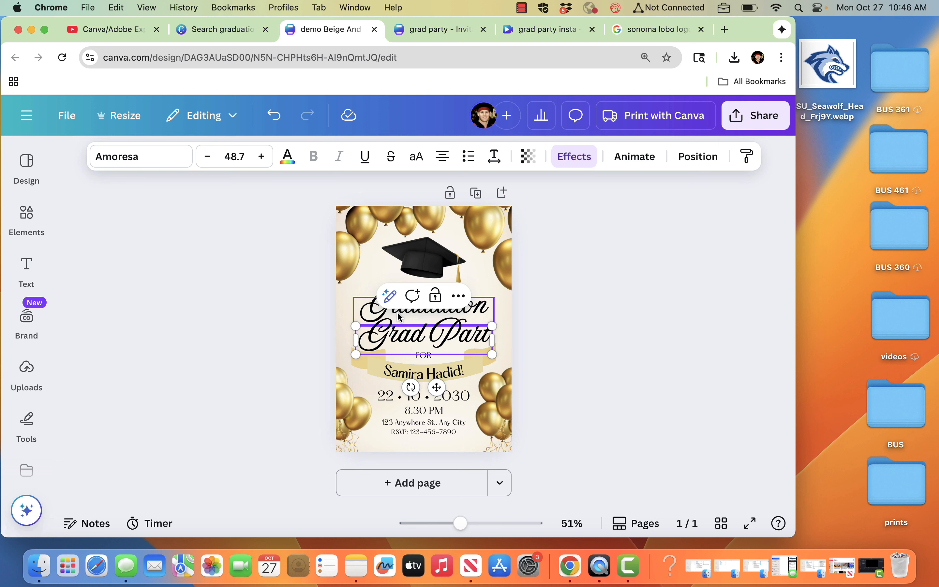
pyautogui.click(637, 310)
pyautogui.click(439, 306)
pyautogui.press('Delete')
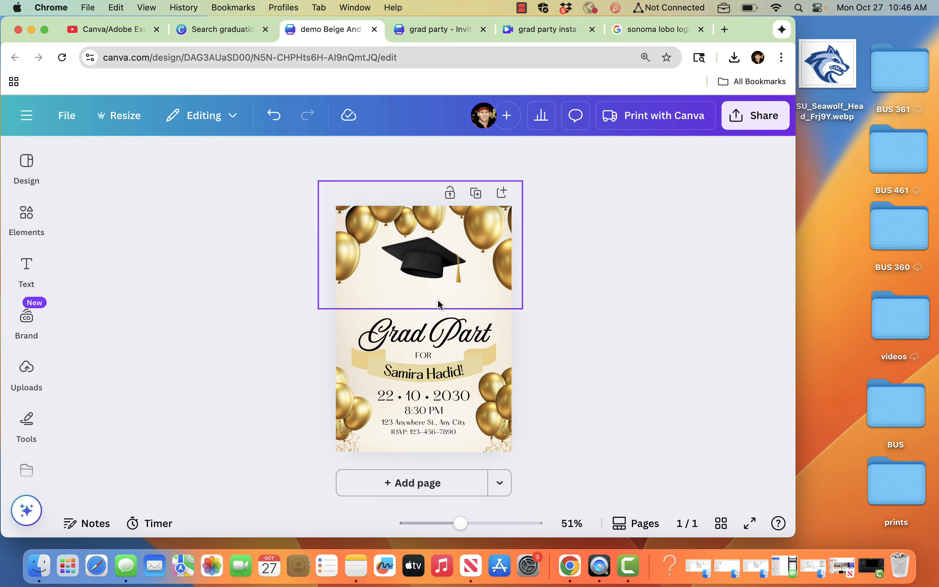
# Step: Enlarge the "Grad Part" heading to font size 53.6 and shift it slightly upward above "FOR"
pyautogui.click(427, 332)
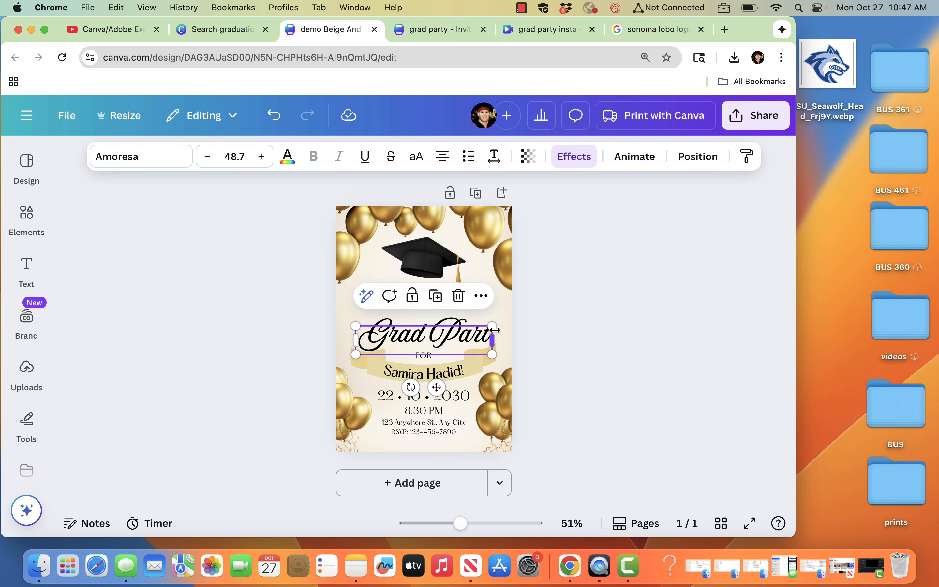
pyautogui.moveTo(495, 323); pyautogui.dragTo(504, 322)
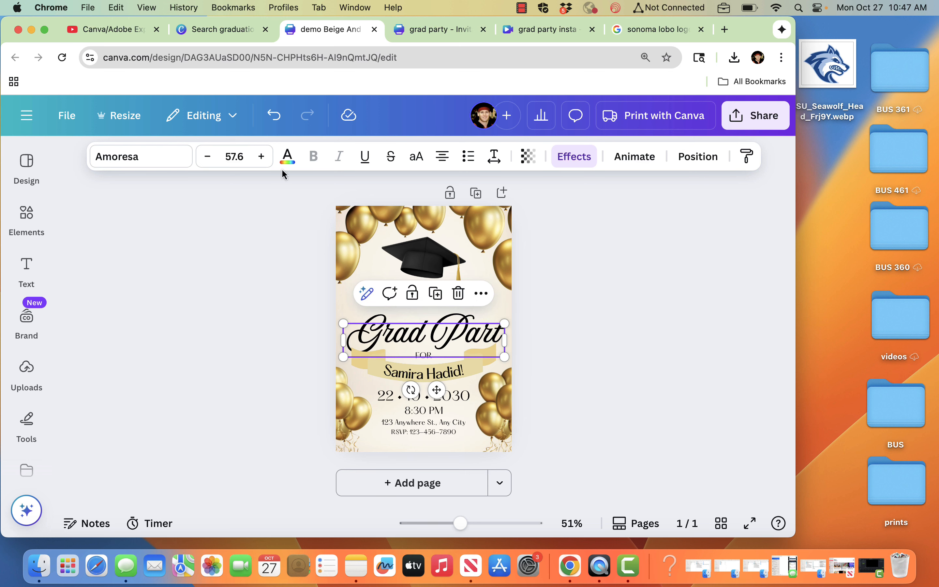
pyautogui.click(206, 157)
pyautogui.click(207, 157)
pyautogui.click(206, 157)
pyautogui.click(207, 158)
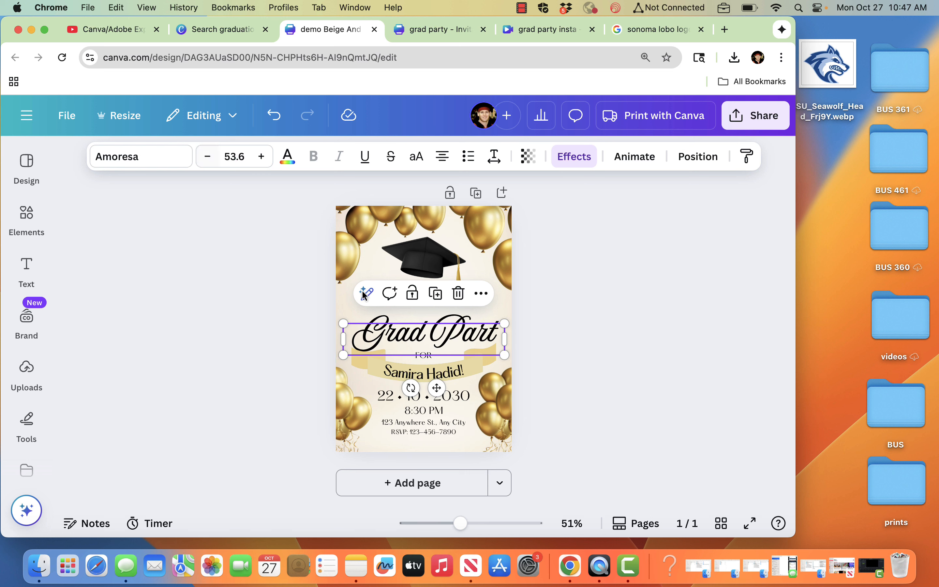
pyautogui.click(433, 338)
pyautogui.click(589, 330)
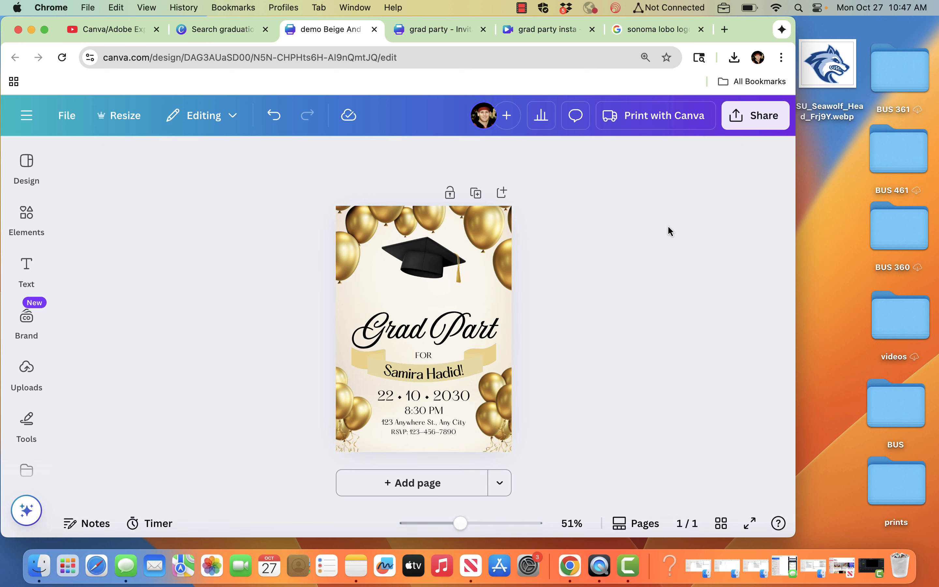
# Step: Add the logo file SU_Seawolf_Head_Frj9Y.webp from the desktop to the invitation
pyautogui.moveTo(850, 66); pyautogui.dragTo(681, 136)
pyautogui.moveTo(443, 292); pyautogui.dragTo(442, 290)
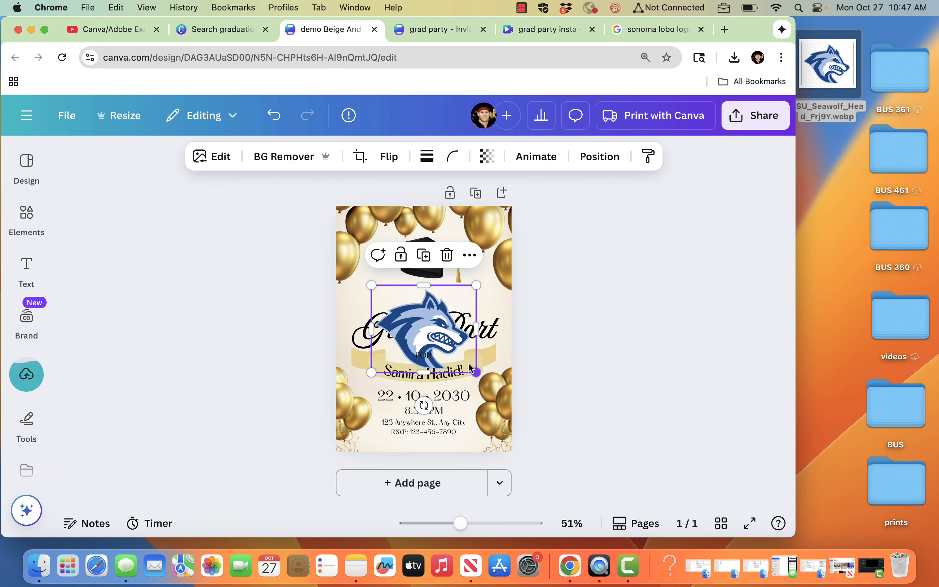
# Step: Shrink the wolf logo and position it between the graduation cap and the "Grad Part" heading without overlapping either
pyautogui.moveTo(431, 331); pyautogui.dragTo(427, 331)
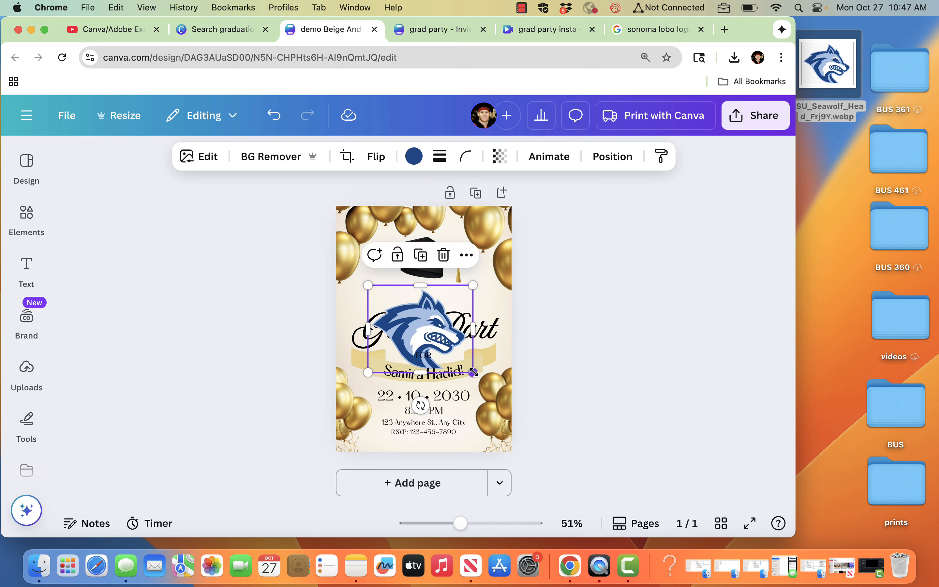
pyautogui.moveTo(474, 371); pyautogui.dragTo(424, 305)
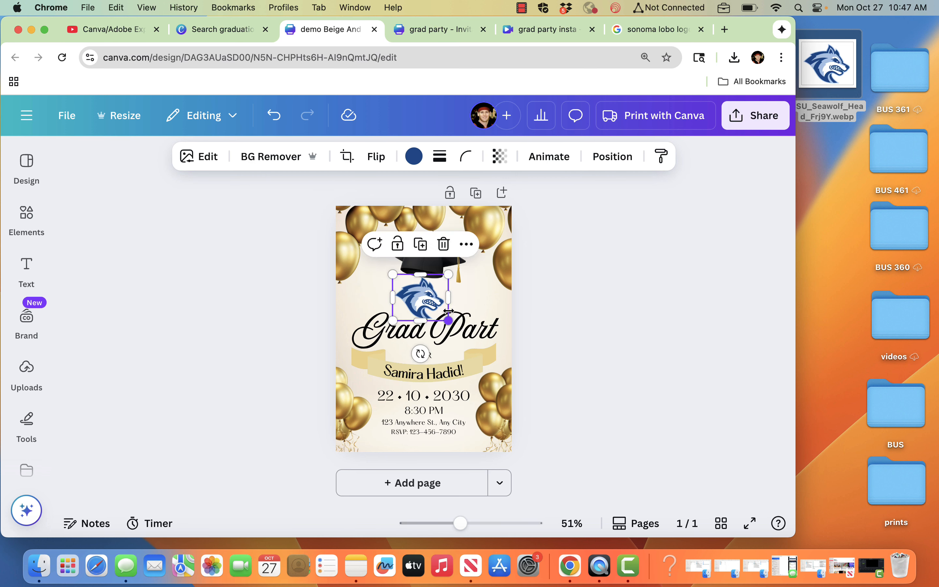
pyautogui.click(468, 340)
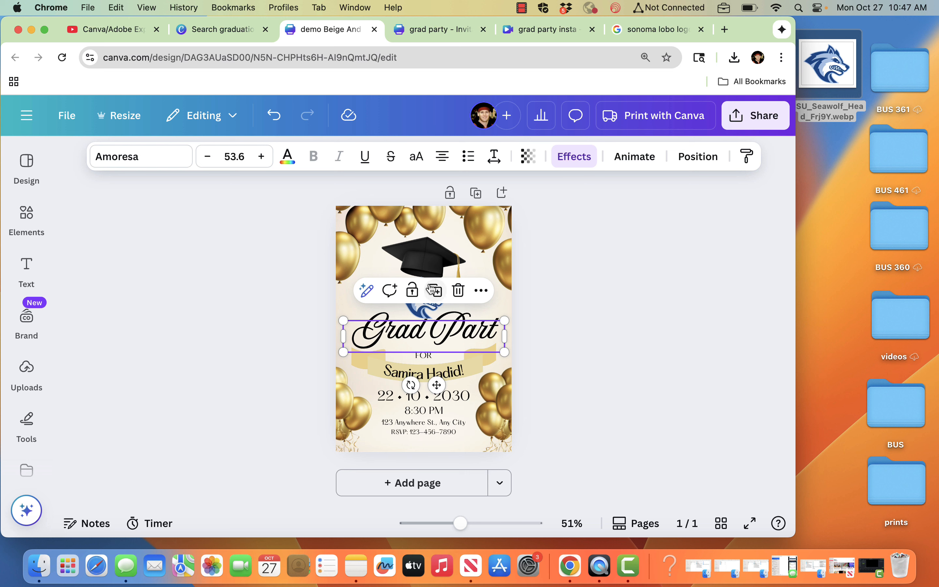
pyautogui.click(430, 263)
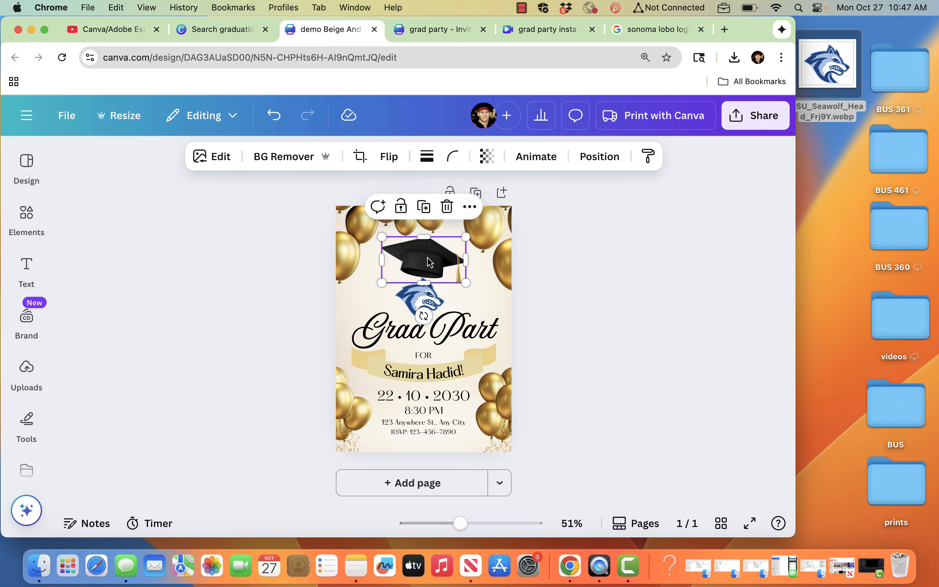
pyautogui.click(428, 301)
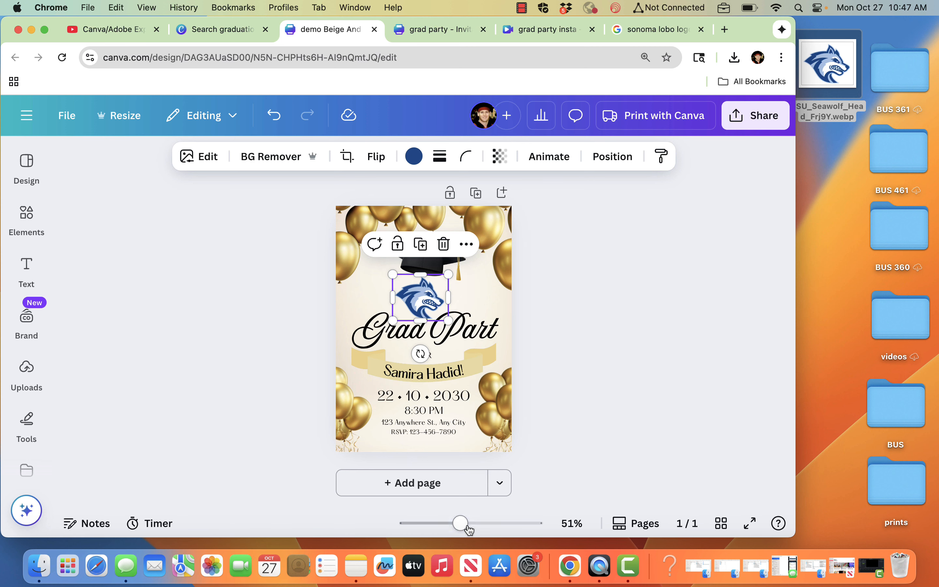
pyautogui.moveTo(464, 523); pyautogui.dragTo(487, 523)
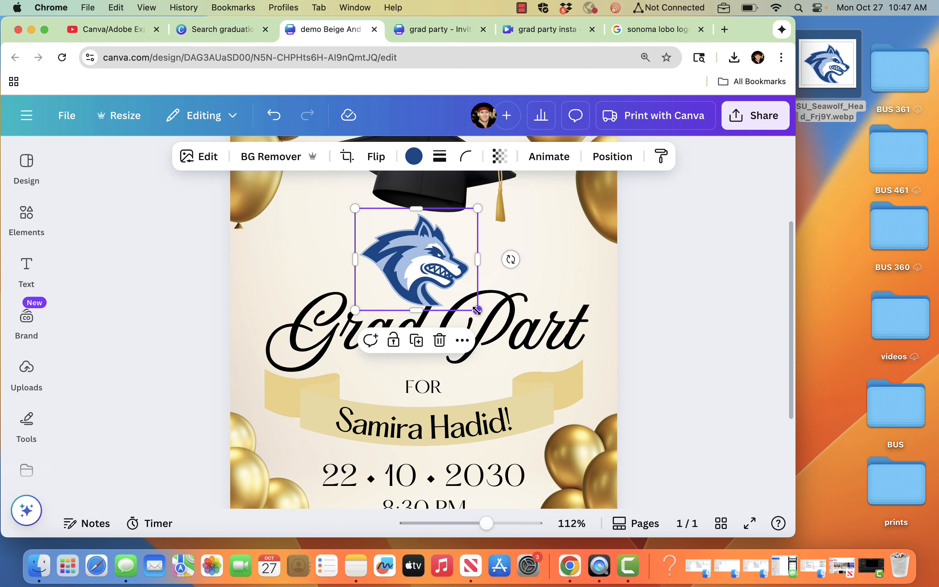
pyautogui.moveTo(477, 311); pyautogui.dragTo(469, 300)
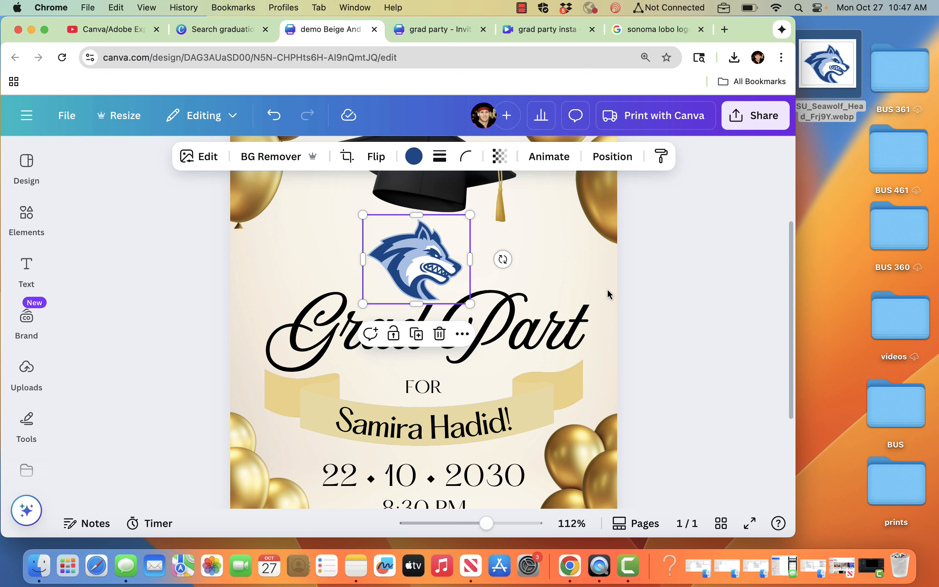
pyautogui.click(670, 310)
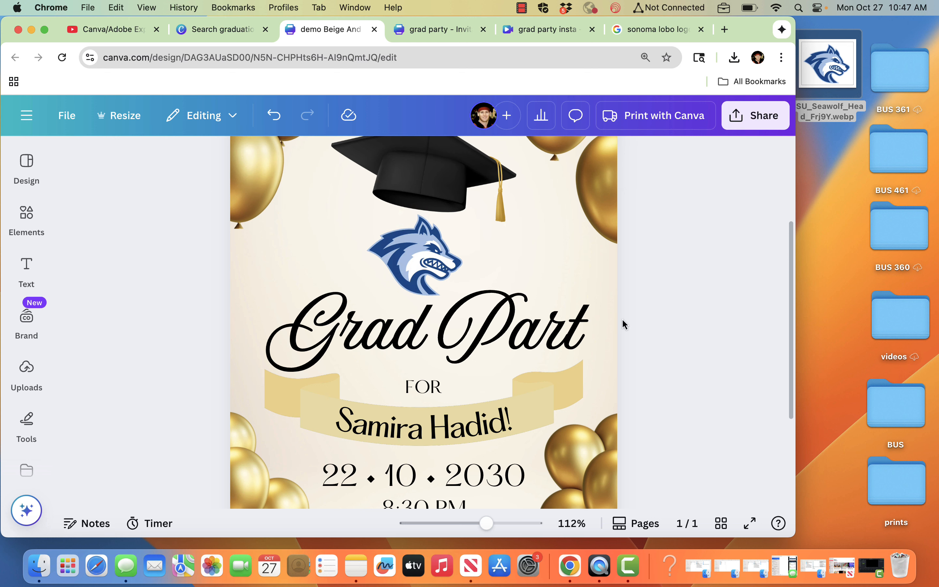
# Step: Complete the heading so it reads "Grad Party" and nudge it slightly upward, away from the "FOR" line
pyautogui.click(548, 327)
pyautogui.doubleClick(576, 333)
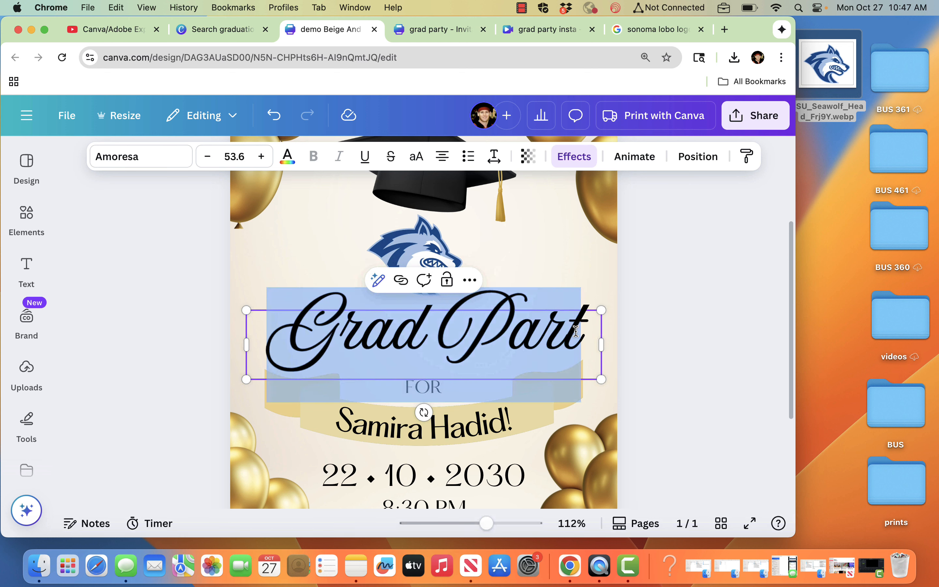
pyautogui.click(575, 330)
pyautogui.write('y')
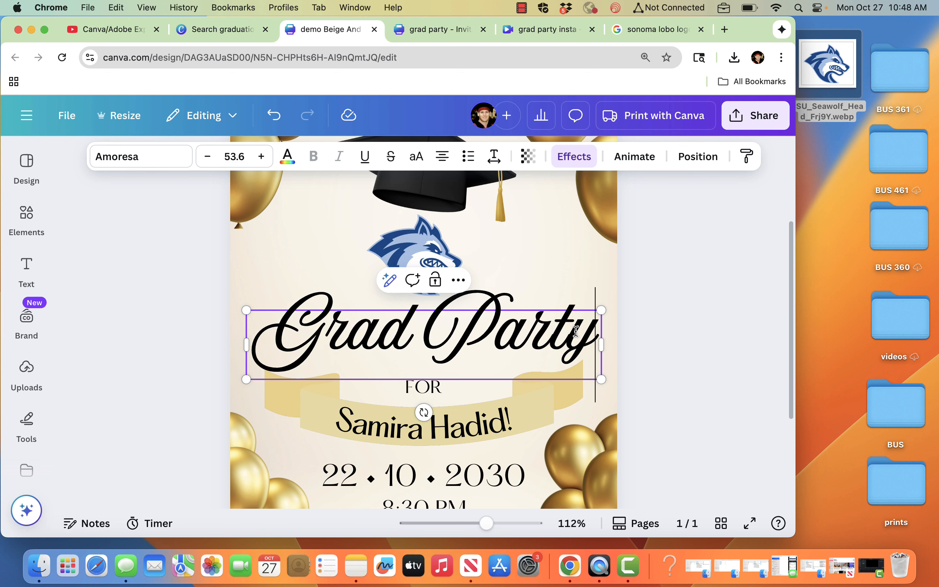
pyautogui.click(744, 333)
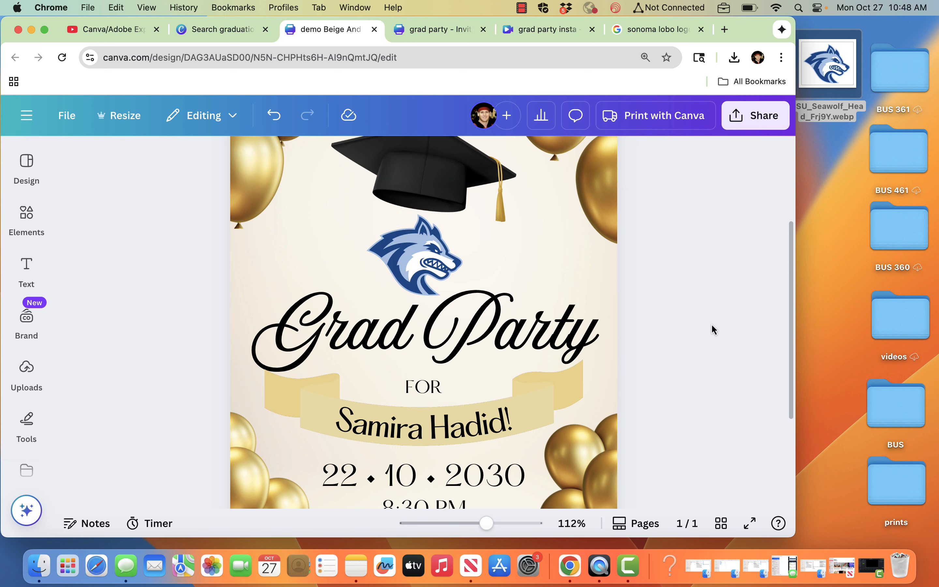
pyautogui.moveTo(334, 343); pyautogui.dragTo(336, 342)
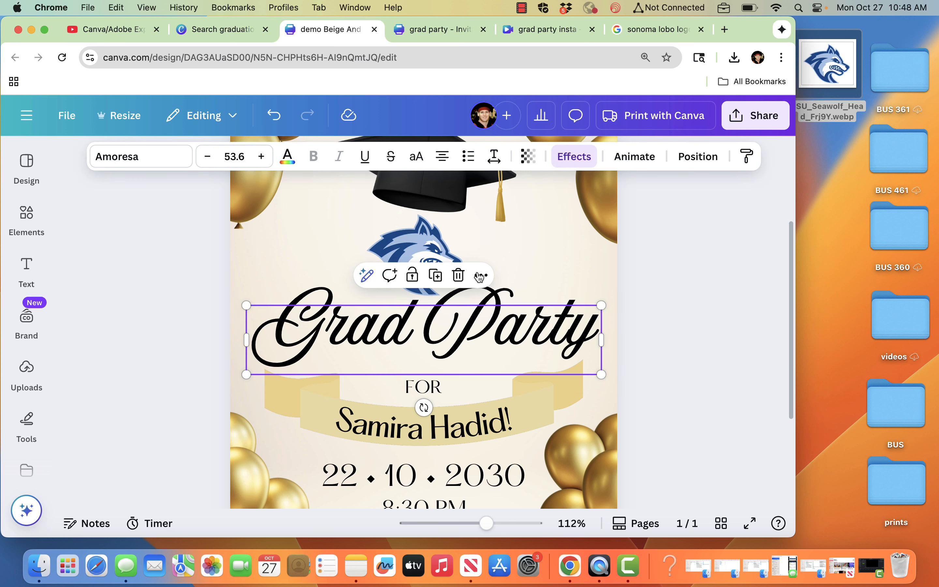
pyautogui.click(424, 254)
pyautogui.click(698, 272)
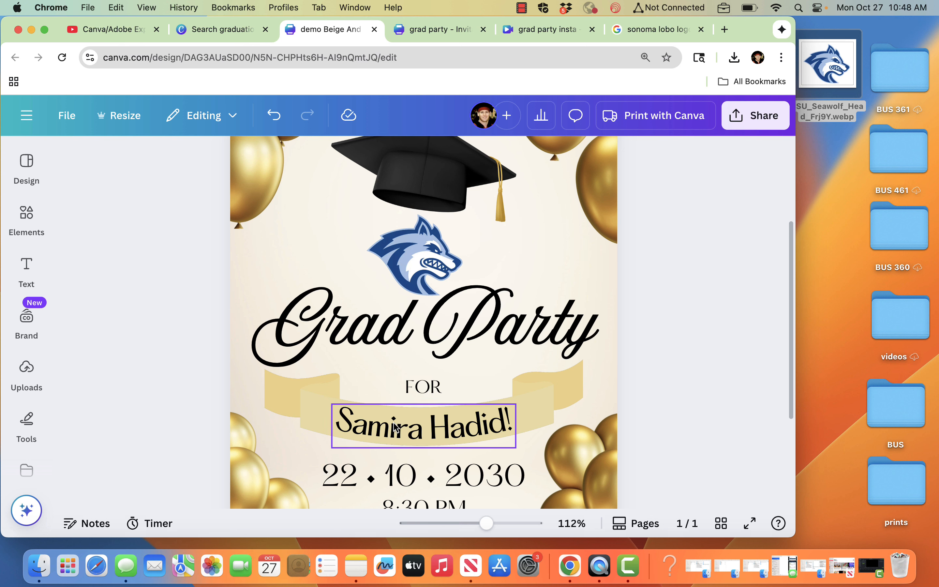
# Step: Replace the sample honoree name on the gold ribbon banner with the mascot name "Lobo Seawolf"
pyautogui.doubleClick(387, 434)
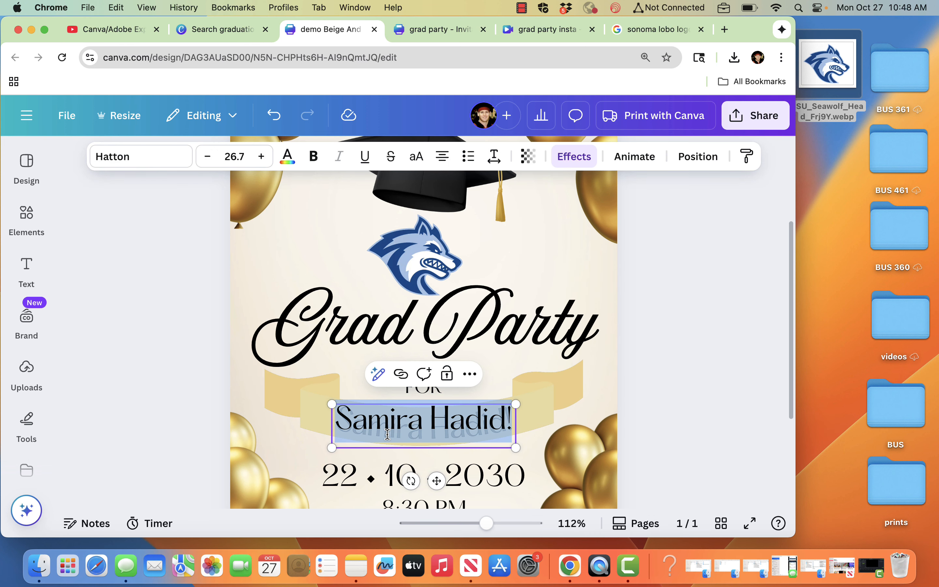
pyautogui.write('Lobo Se')
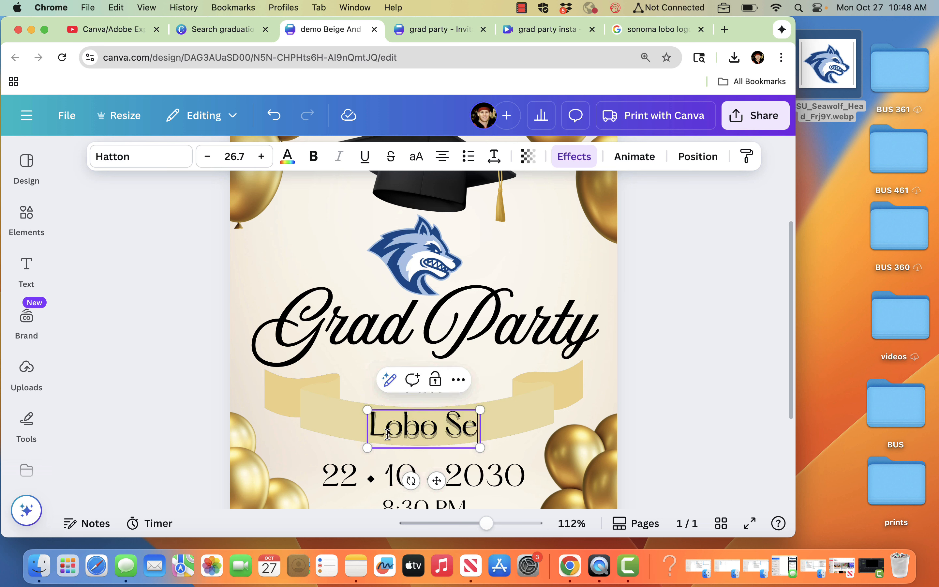
pyautogui.write('awolf')
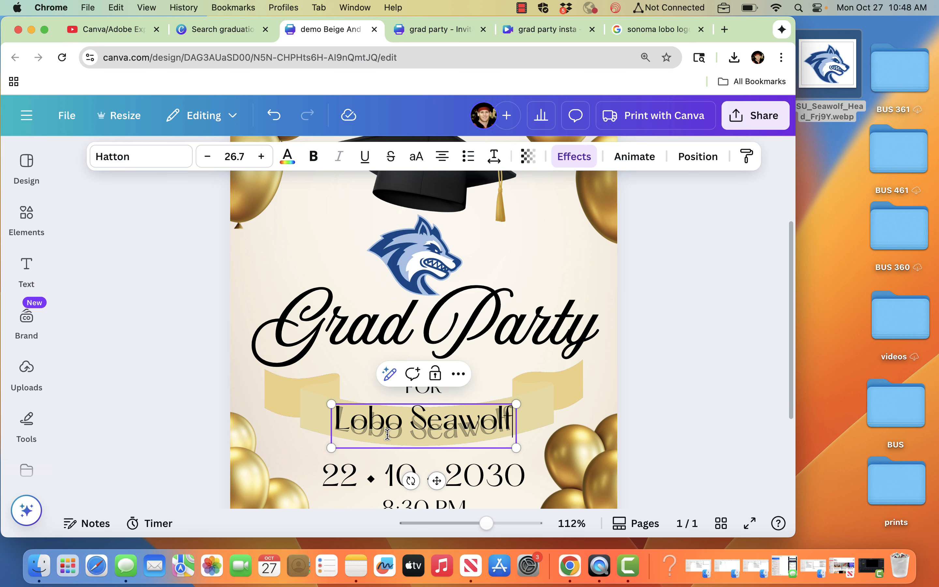
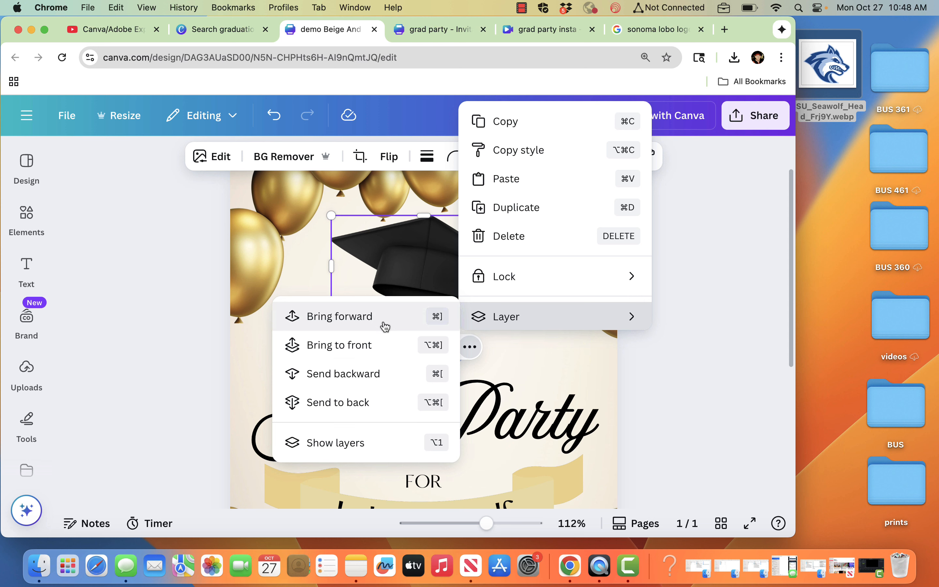
pyautogui.click(757, 374)
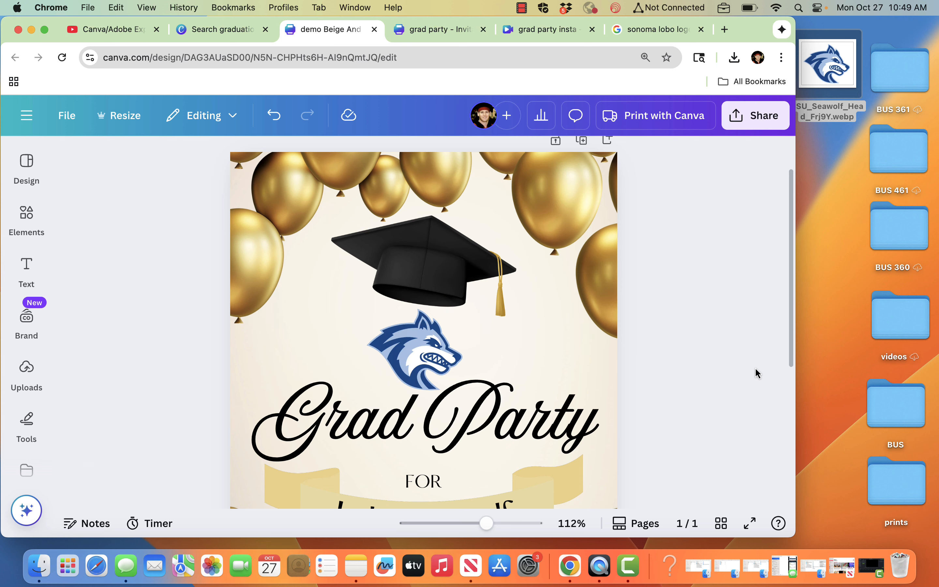
pyautogui.scroll(-5, 709, 331)
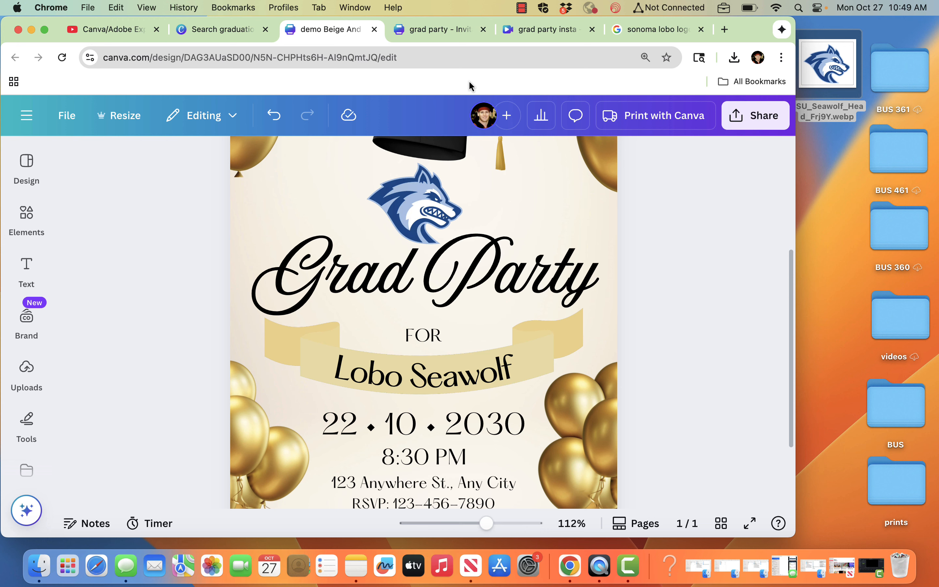
# Step: Create a new blank Instagram Story design from the social media formats
pyautogui.click(218, 33)
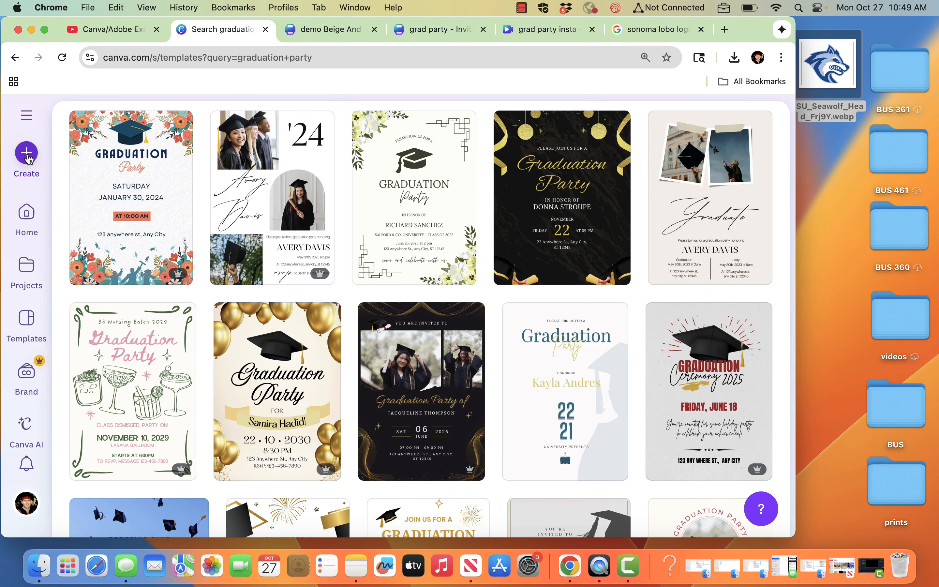
pyautogui.click(27, 157)
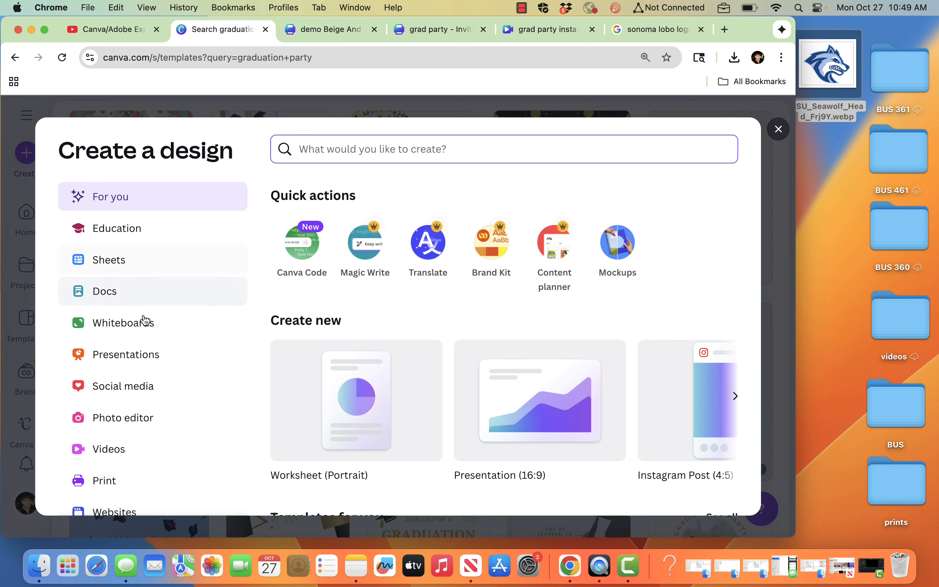
pyautogui.click(136, 391)
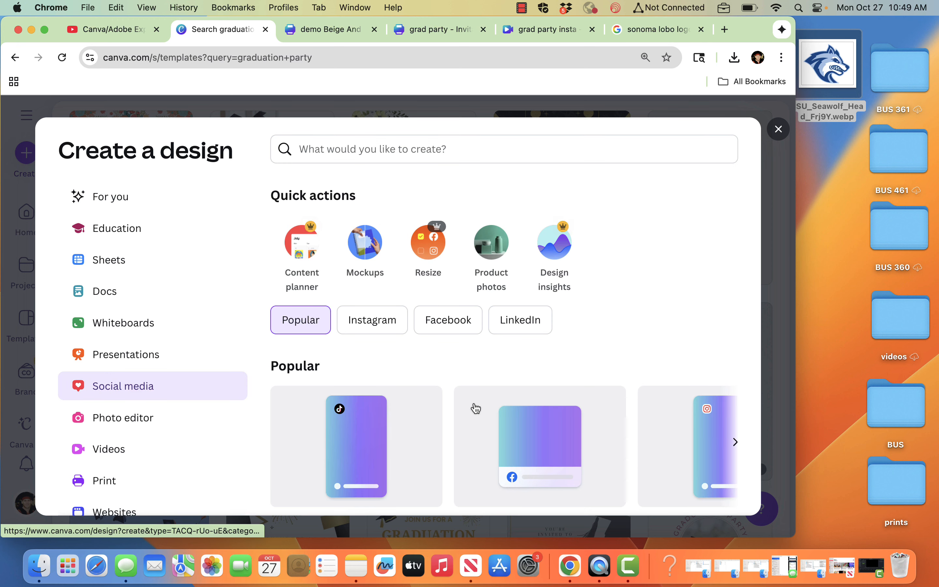
pyautogui.scroll(-3, 480, 407)
pyautogui.hscroll(5, 724, 381)
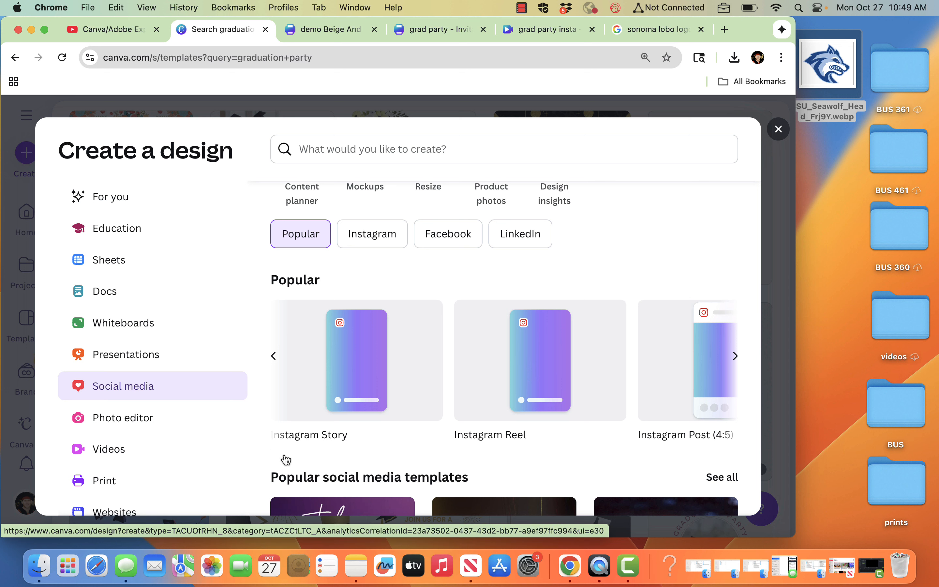
pyautogui.click(363, 375)
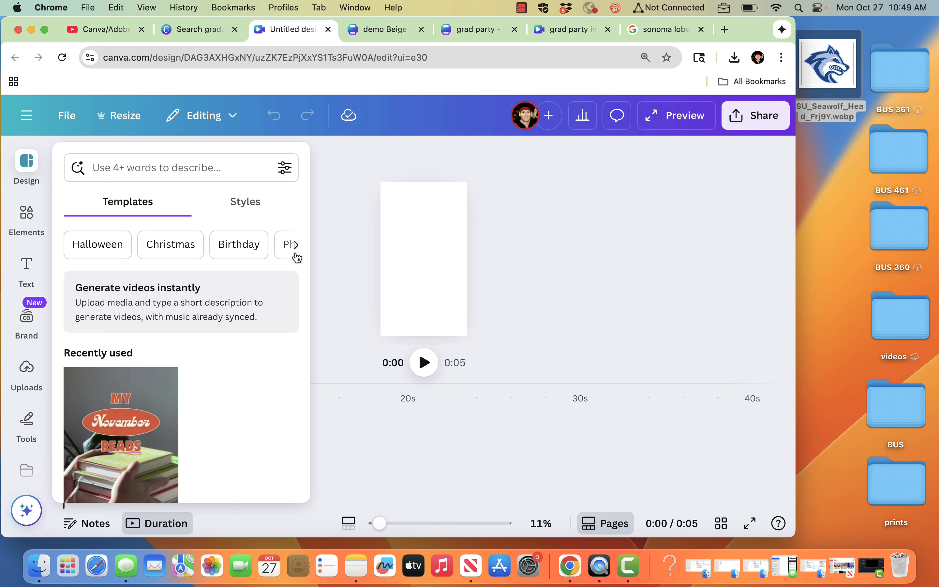
# Step: Hide the template suggestions, the duration timeline and the page thumbnails in the blank story design
pyautogui.click(323, 327)
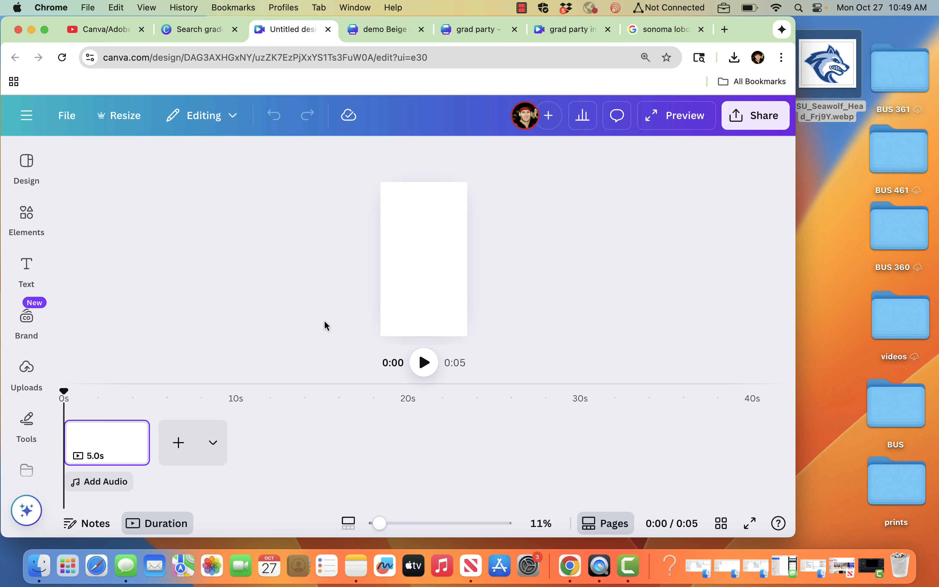
pyautogui.click(162, 524)
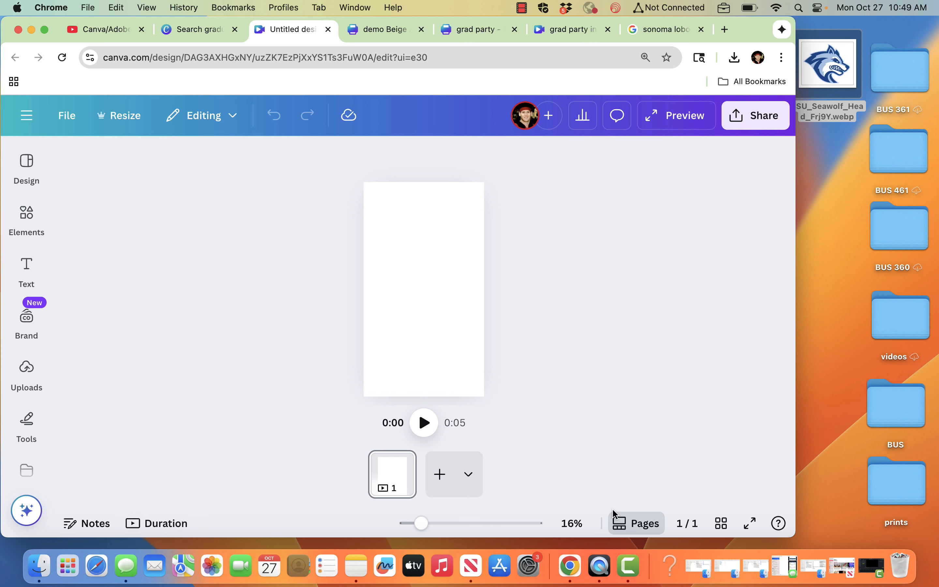
pyautogui.click(650, 527)
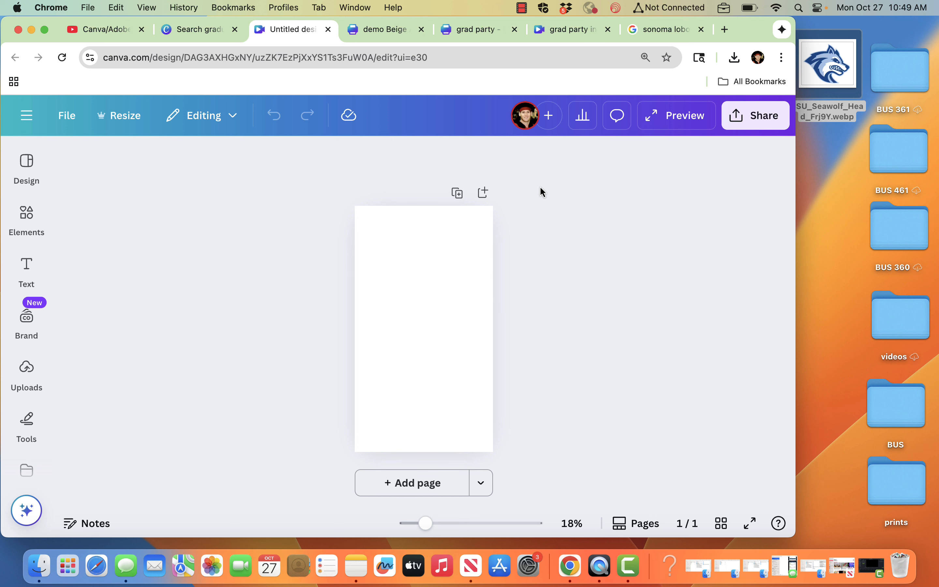
# Step: Copy all elements of the Grad Party invitation and paste them into the blank Instagram Story design
pyautogui.click(394, 37)
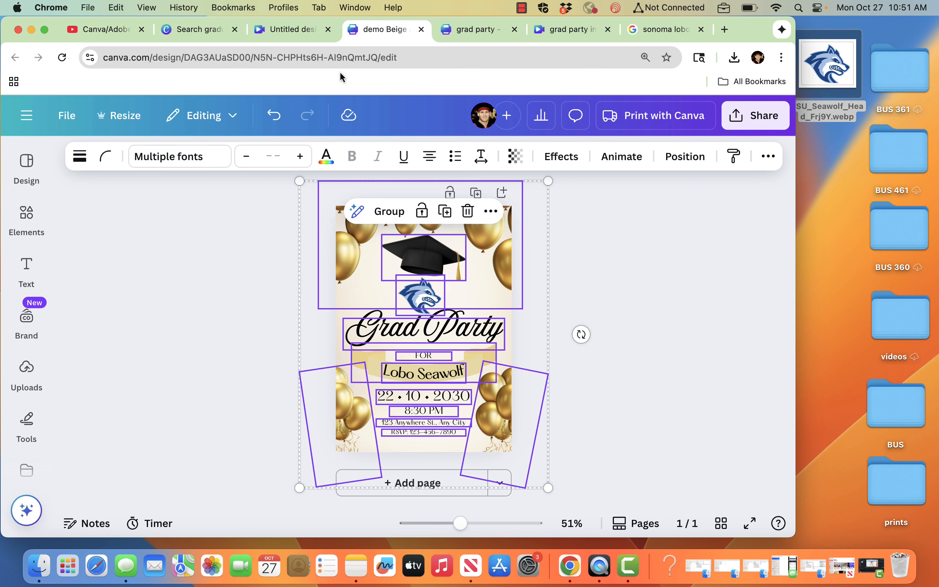
pyautogui.click(308, 29)
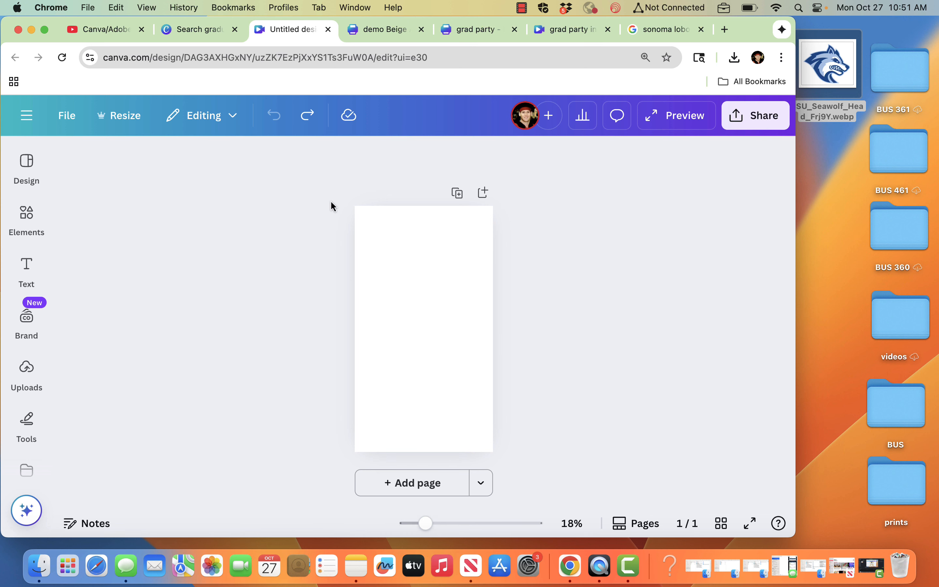
pyautogui.press('super+v')
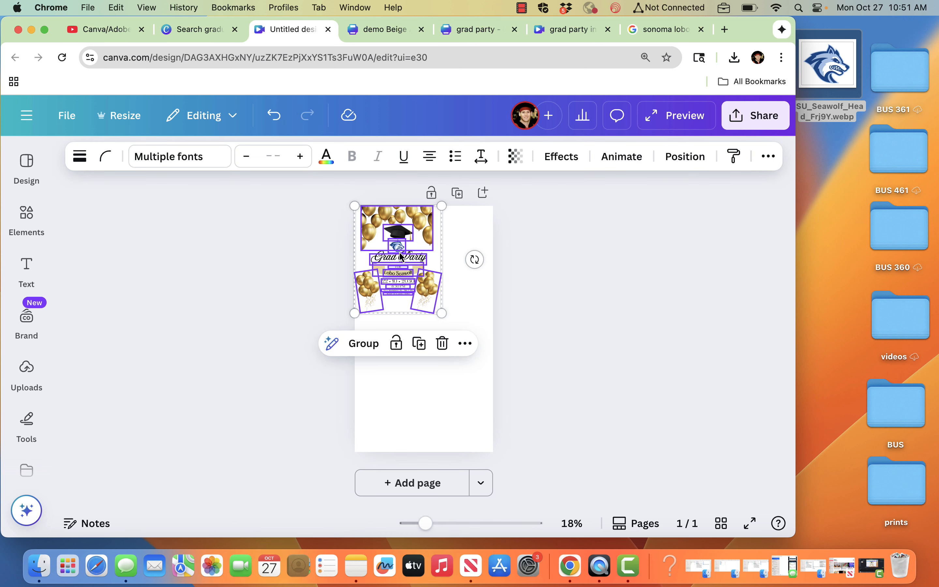
# Step: Center the pasted invitation elements on the story page and enlarge them proportionally until they fill its height
pyautogui.moveTo(399, 258); pyautogui.dragTo(425, 328)
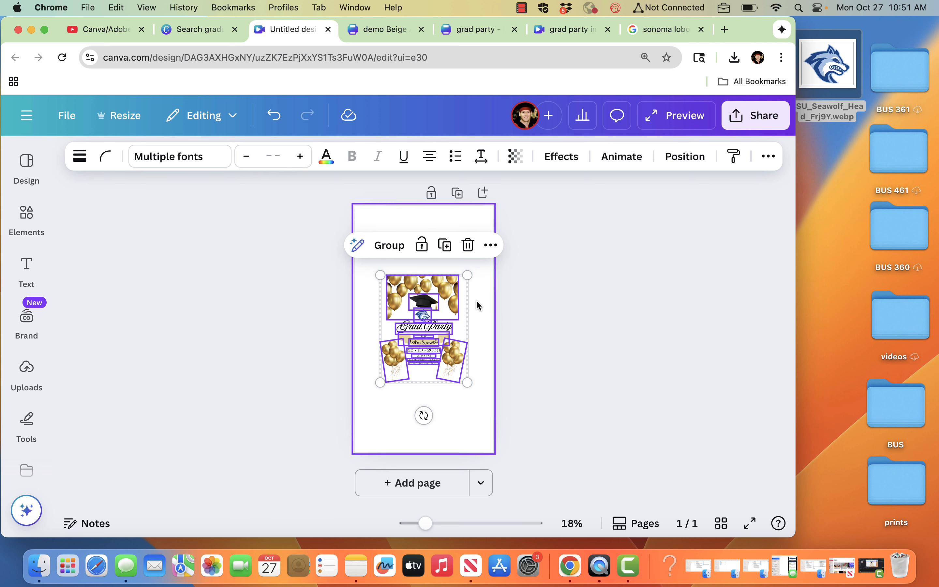
pyautogui.moveTo(469, 275); pyautogui.dragTo(543, 182)
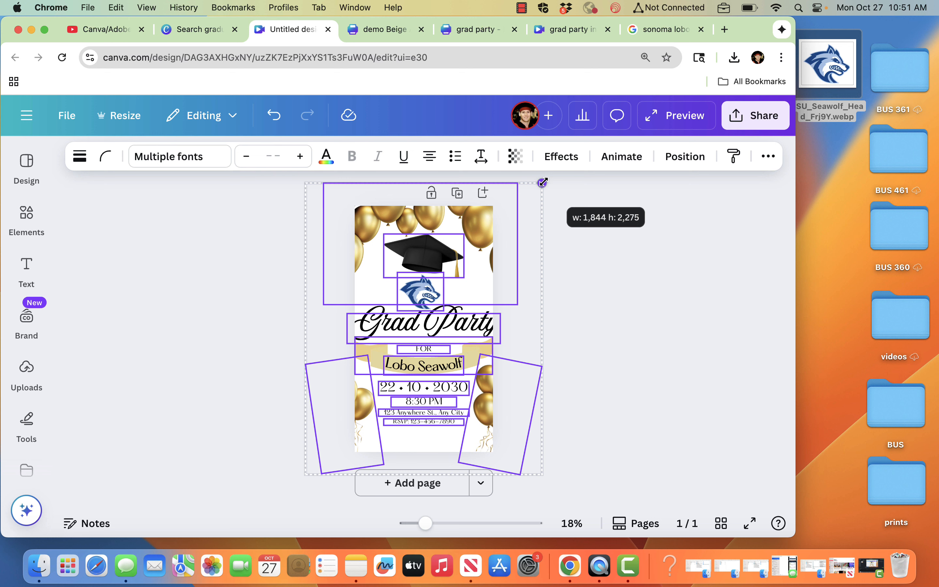
pyautogui.moveTo(542, 182); pyautogui.dragTo(543, 182)
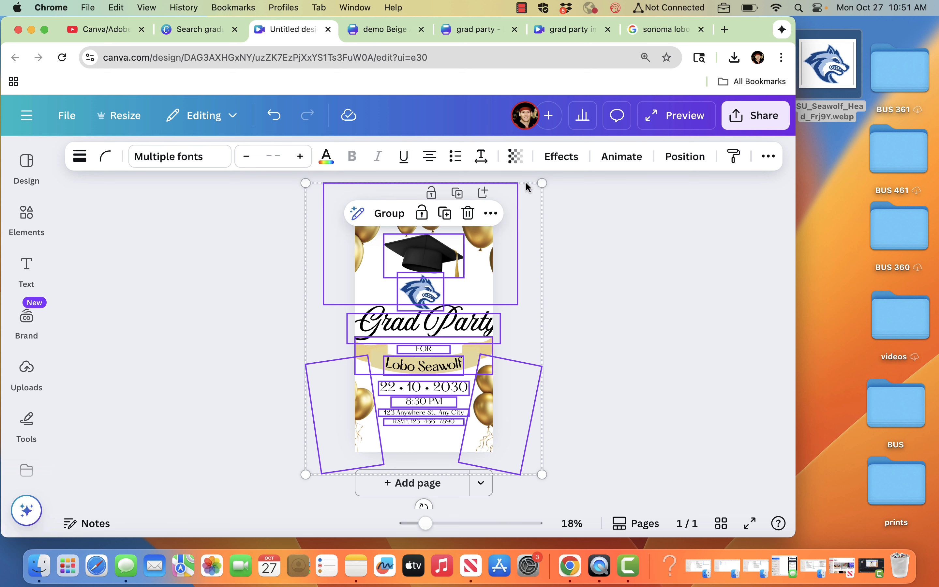
pyautogui.moveTo(543, 183)
pyautogui.mouseDown()
pyautogui.moveTo(559, 142)
pyautogui.moveTo(553, 173)
pyautogui.mouseUp()
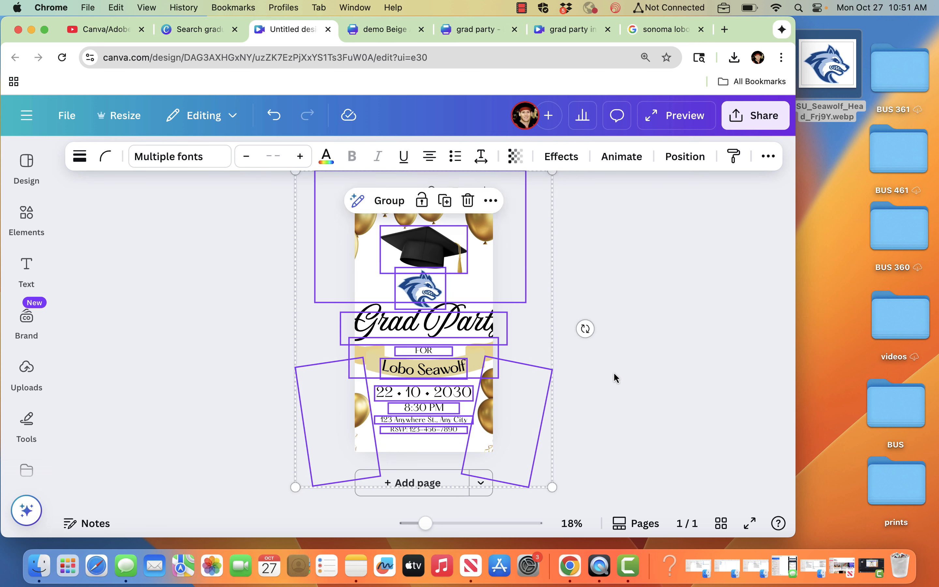
pyautogui.click(630, 375)
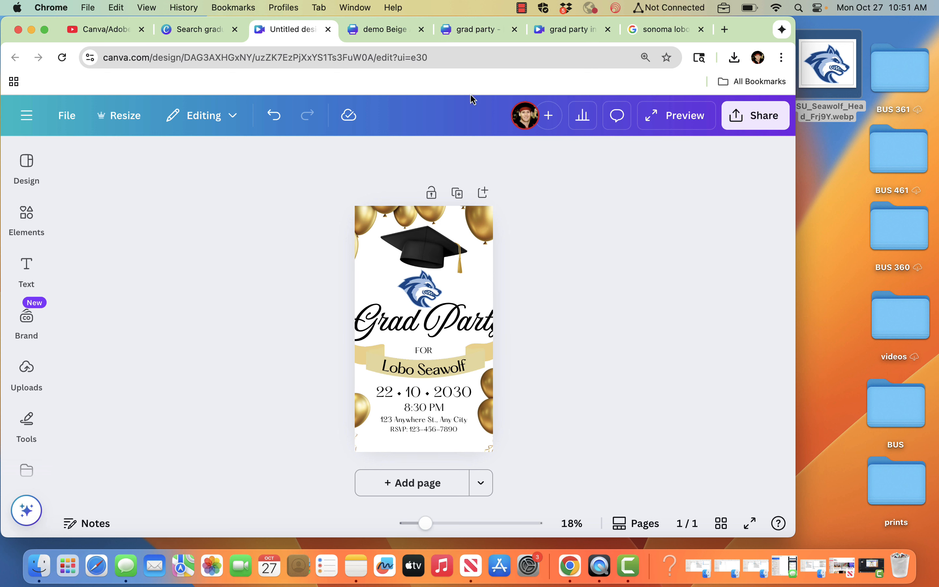
# Step: Check the finished invitation and story designs, and shrink all elements of the new story proportionally until the whole Grad Party heading fits the page width
pyautogui.click(477, 28)
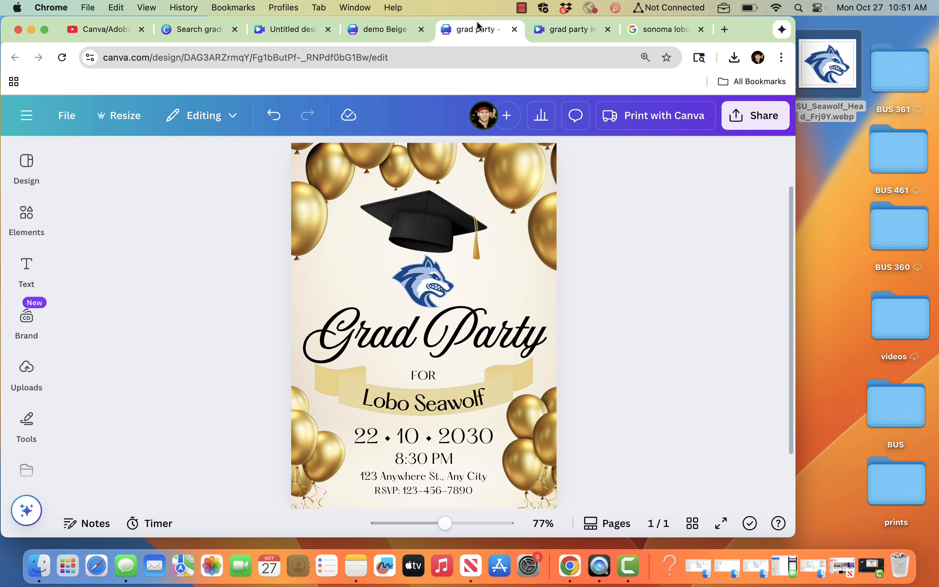
pyautogui.click(533, 33)
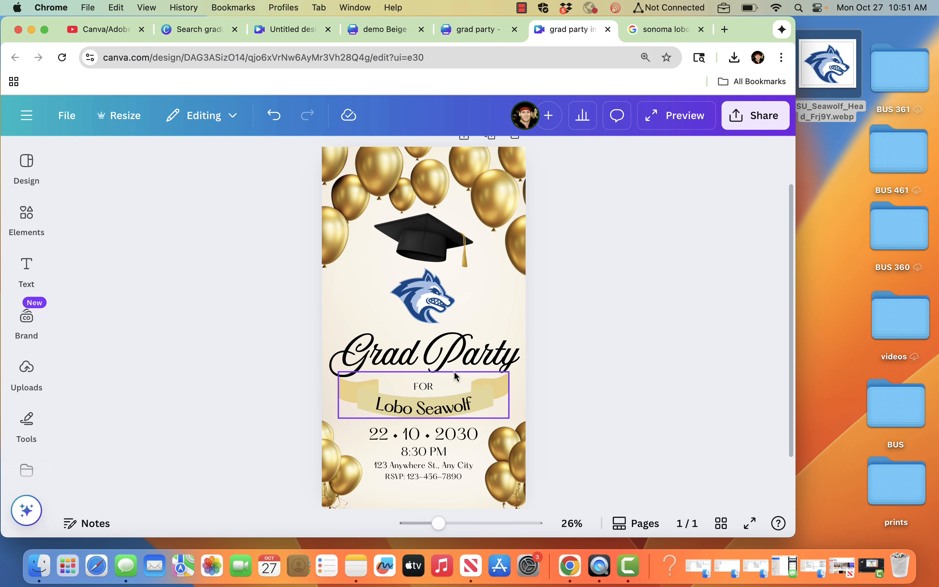
pyautogui.click(383, 31)
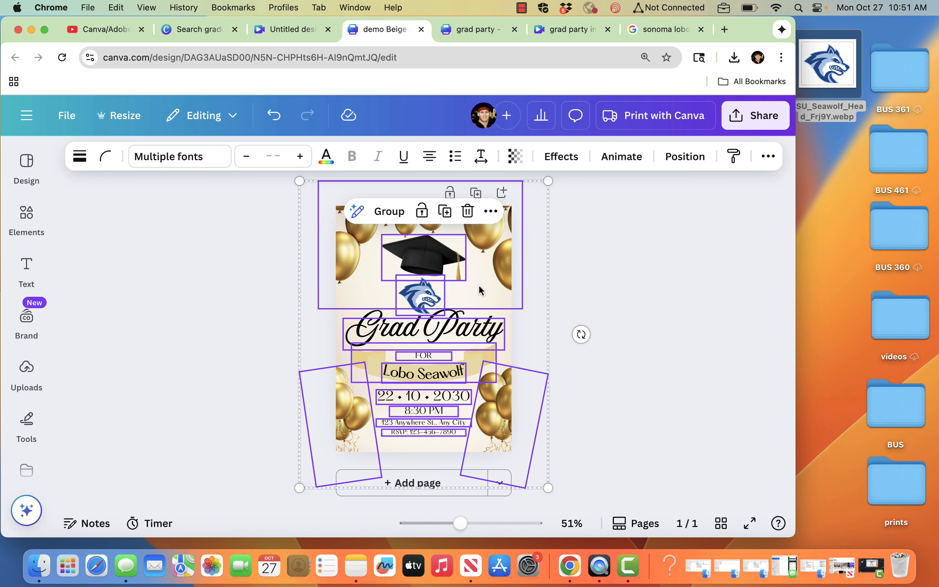
pyautogui.click(278, 33)
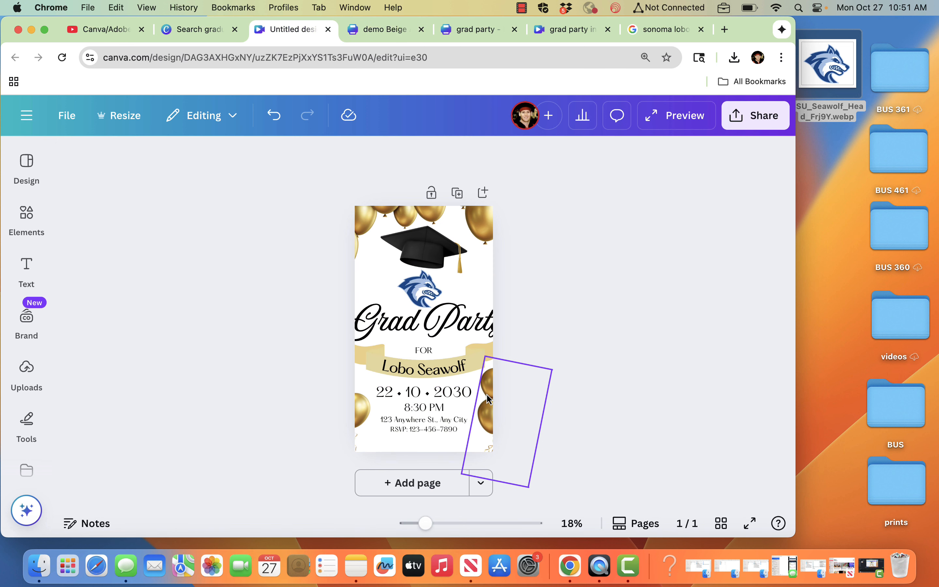
pyautogui.press('super+a')
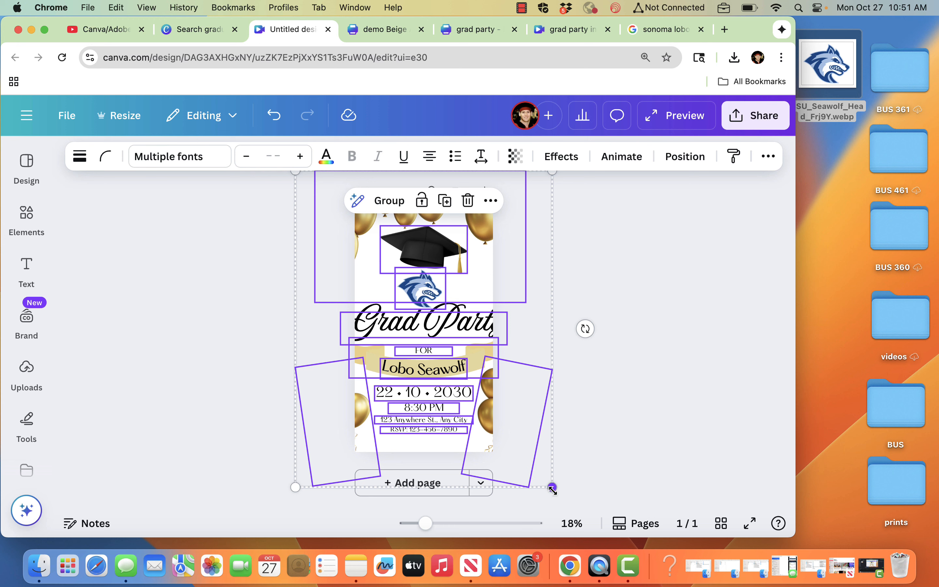
pyautogui.moveTo(553, 490); pyautogui.dragTo(524, 457)
pyautogui.click(560, 433)
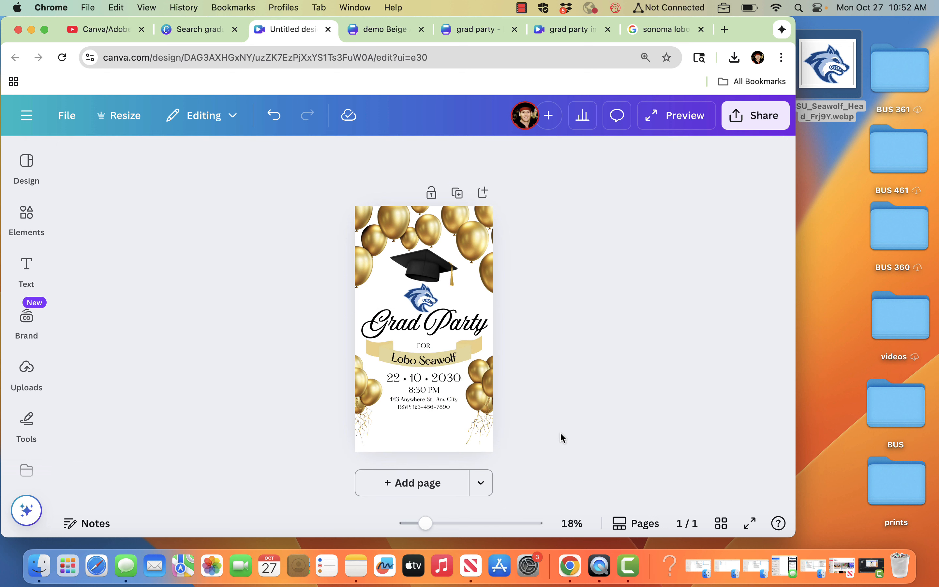
# Step: Move the two lower balloon bunches down together so their strings run off the story's bottom edge
pyautogui.click(484, 384)
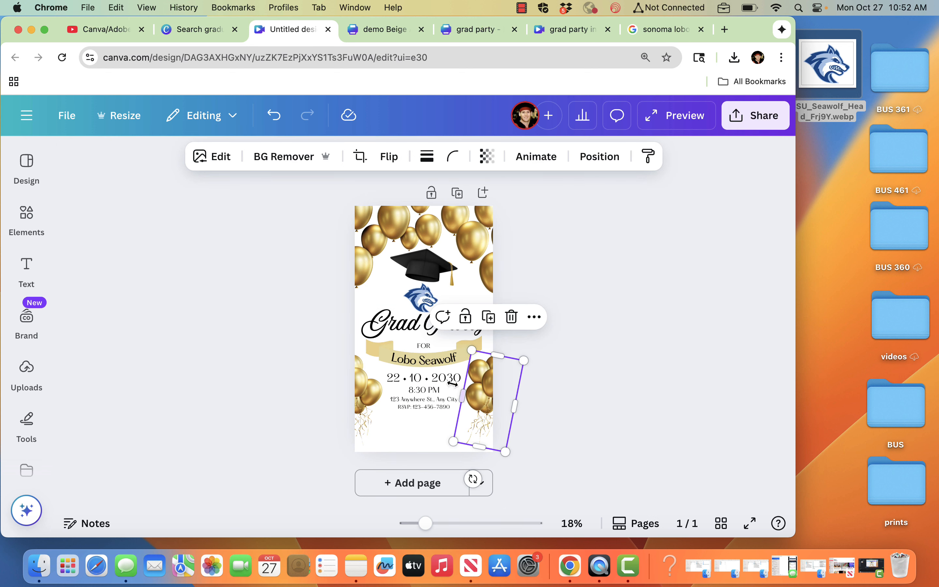
pyautogui.keyDown('shift'); pyautogui.click(365, 382); pyautogui.keyUp('shift')
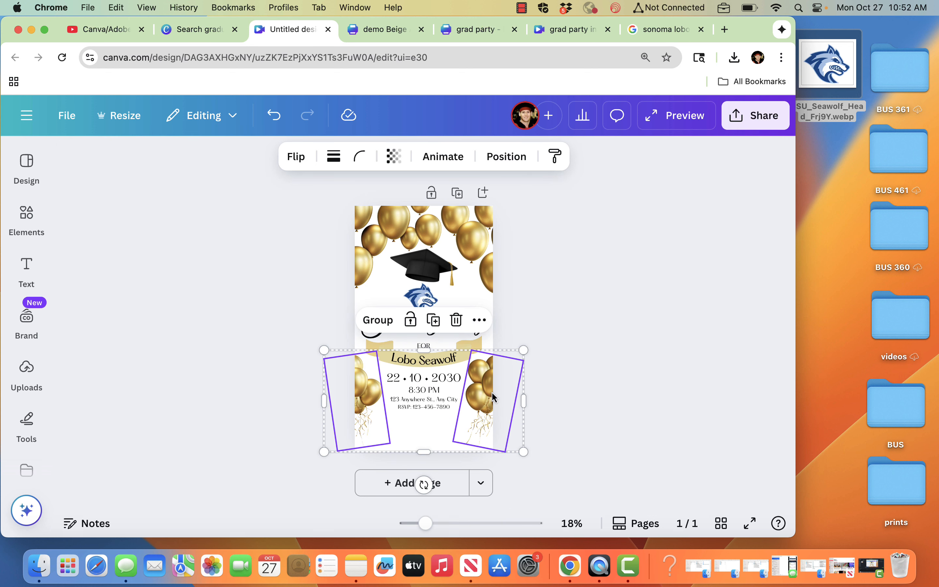
pyautogui.press('Escape')
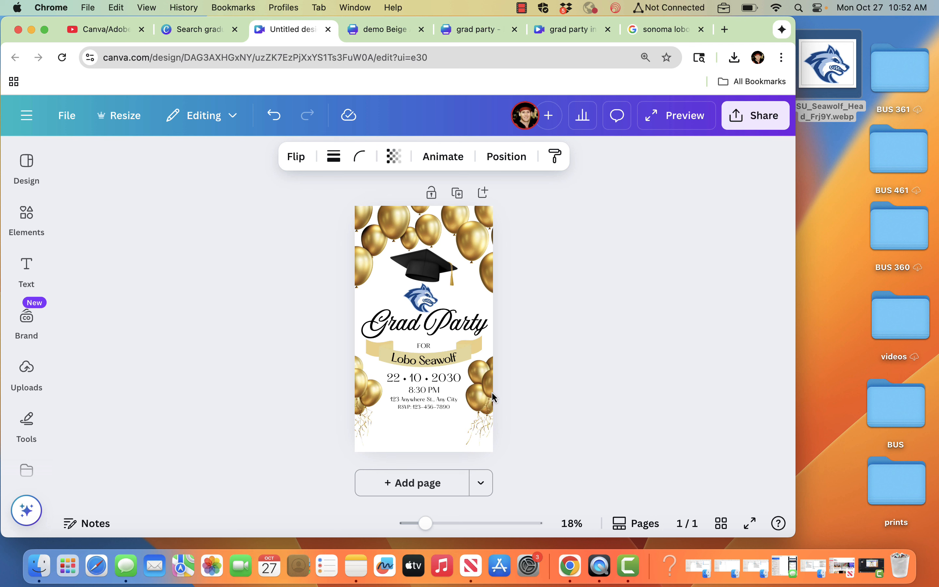
pyautogui.click(472, 394)
pyautogui.keyDown('shift'); pyautogui.click(360, 389); pyautogui.keyUp('shift')
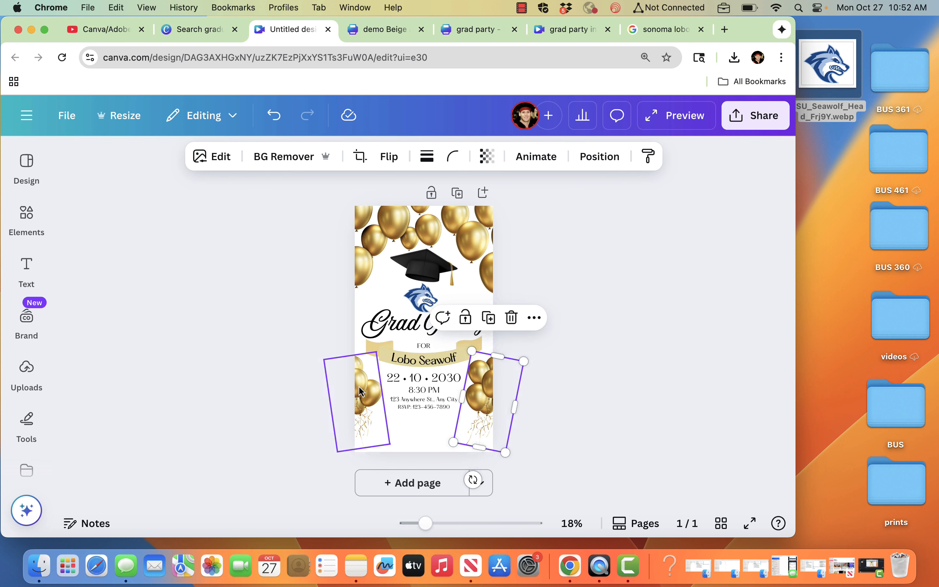
pyautogui.moveTo(359, 385); pyautogui.dragTo(360, 422)
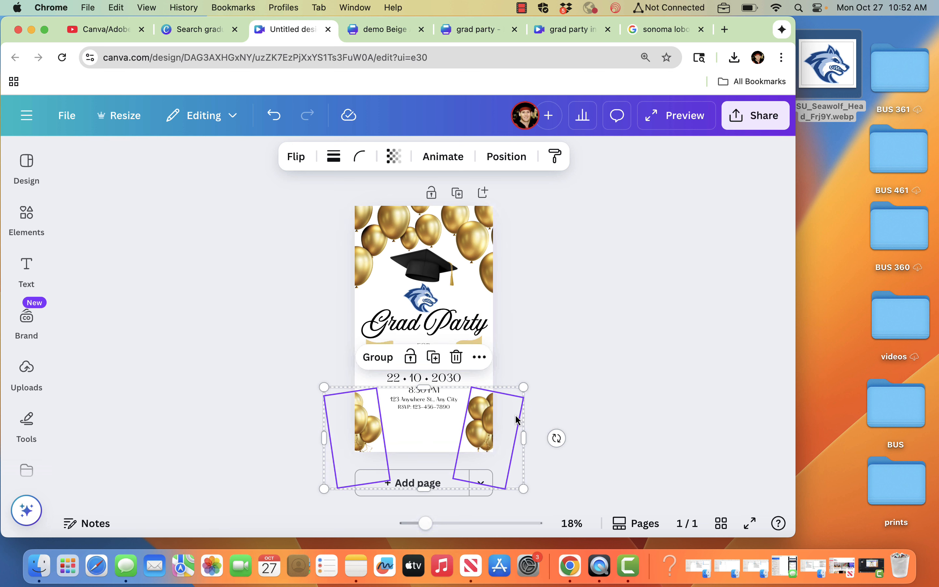
pyautogui.click(567, 407)
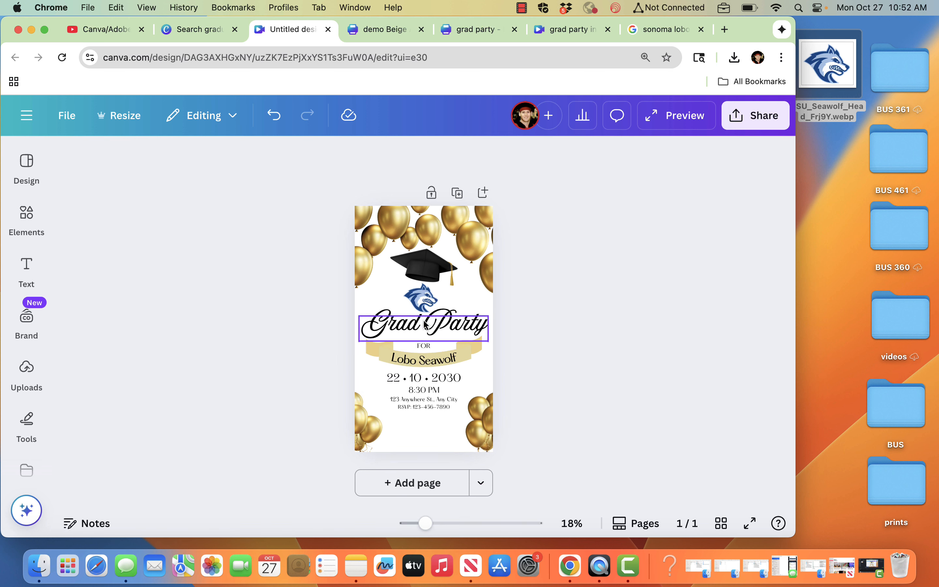
# Step: Move the Grad Party heading, name ribbon and event details down together, keeping them horizontally centered on the page
pyautogui.moveTo(425, 430); pyautogui.dragTo(452, 349)
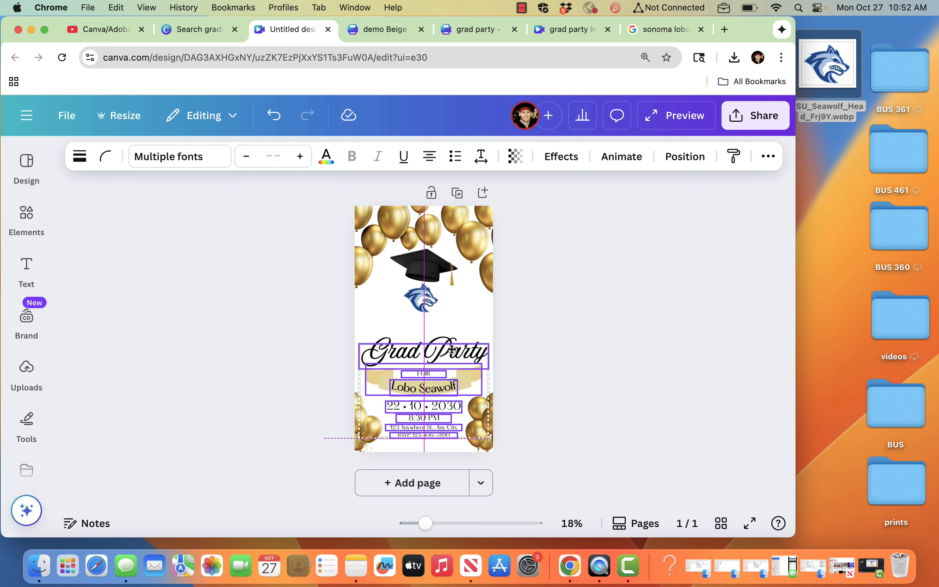
pyautogui.moveTo(452, 349); pyautogui.dragTo(452, 347)
pyautogui.click(560, 348)
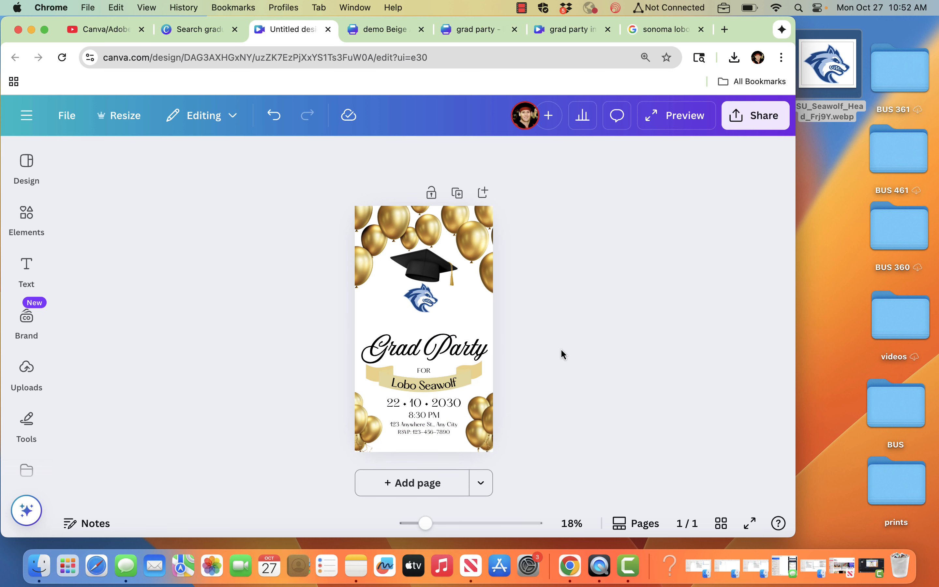
# Step: Enlarge the Seawolf logo to fill the gap between the graduation cap and the Grad Party heading, and nudge it slightly down
pyautogui.click(428, 289)
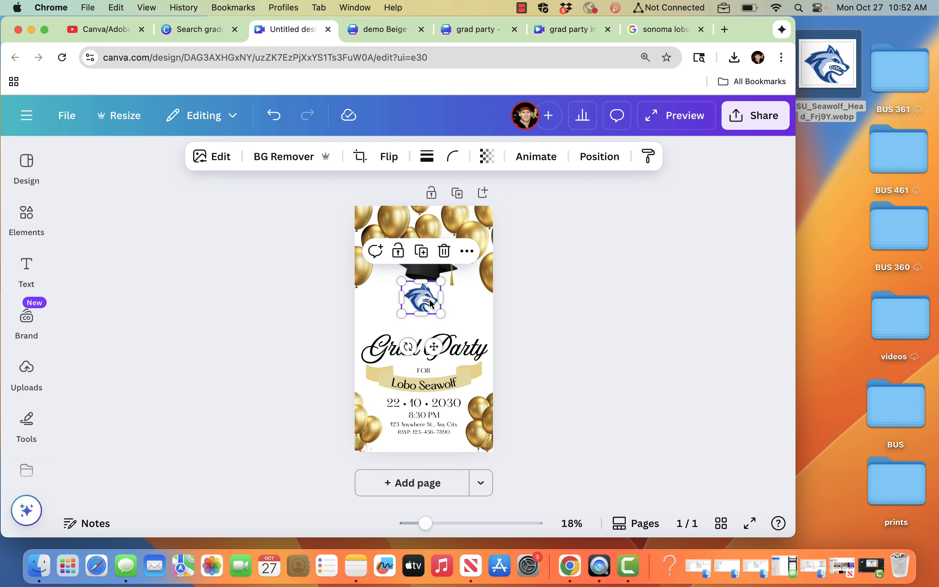
pyautogui.moveTo(425, 309); pyautogui.dragTo(450, 332)
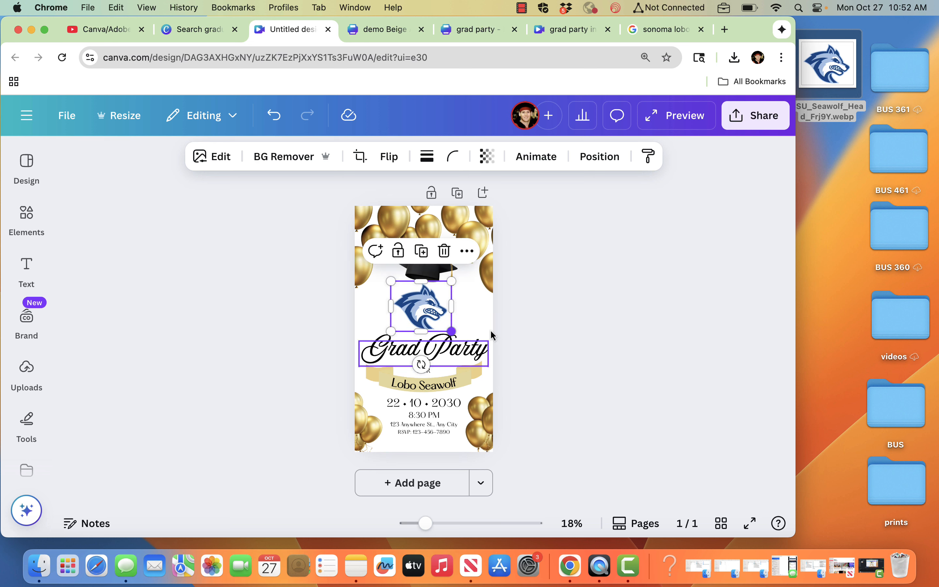
pyautogui.click(571, 331)
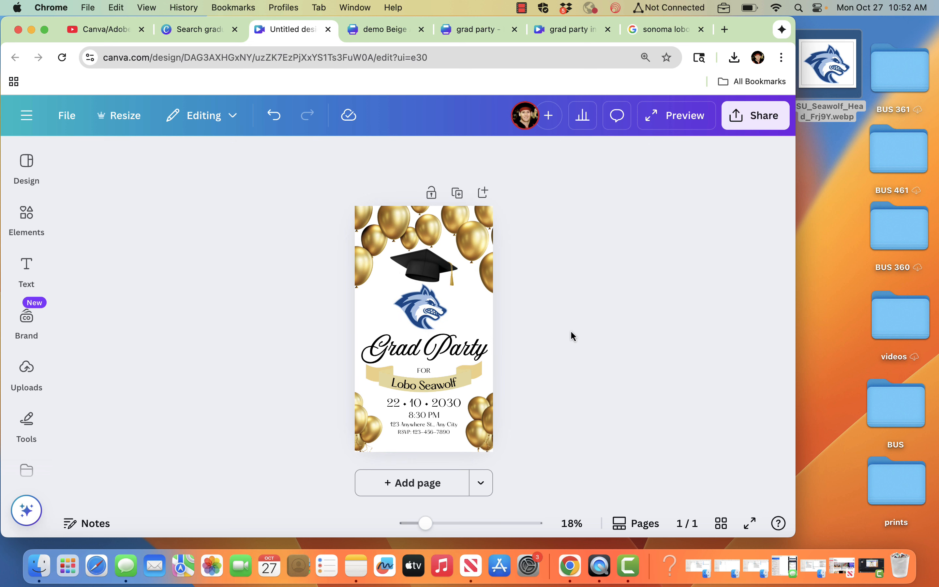
pyautogui.click(426, 304)
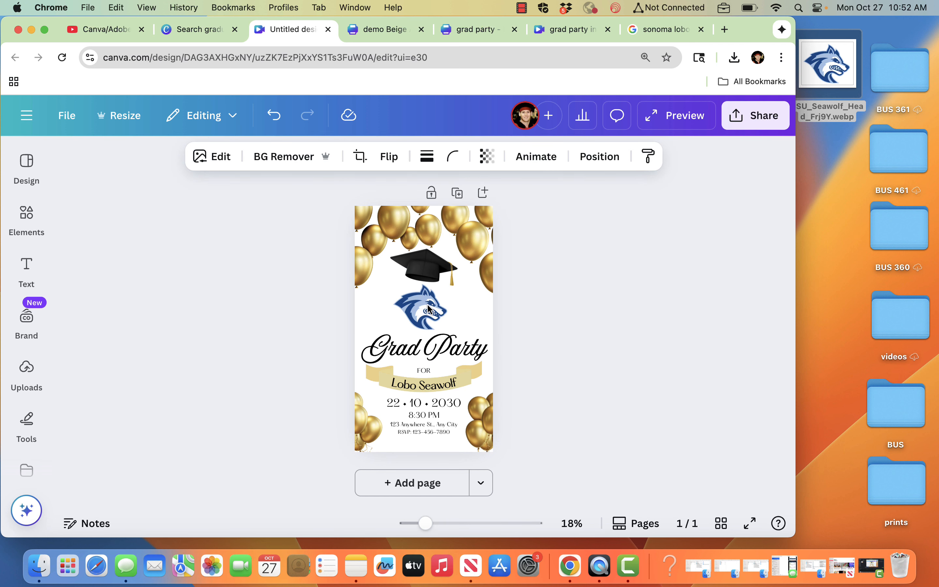
pyautogui.moveTo(423, 300); pyautogui.dragTo(423, 303)
pyautogui.click(581, 324)
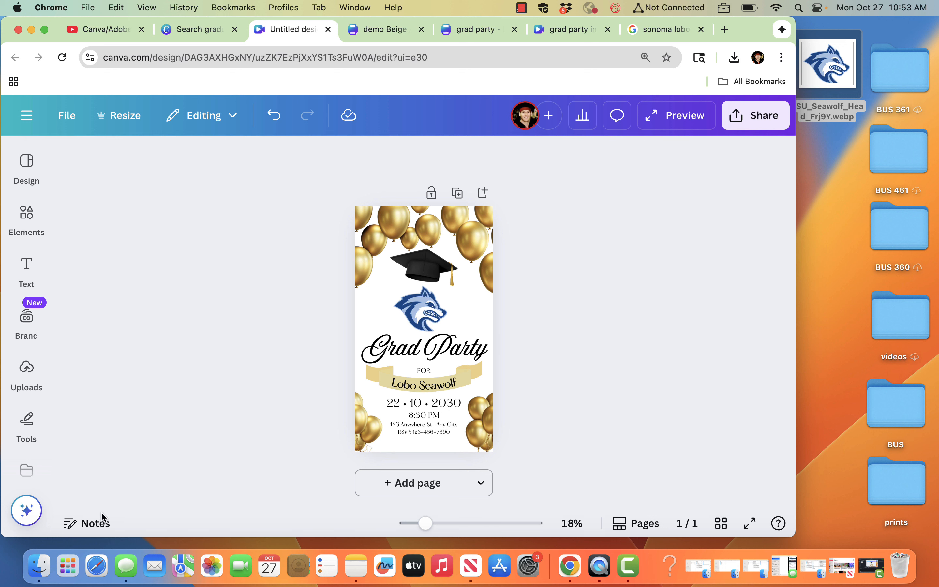
# Step: Look at the animation options available for the Seawolf logo and close them without applying any
pyautogui.click(429, 316)
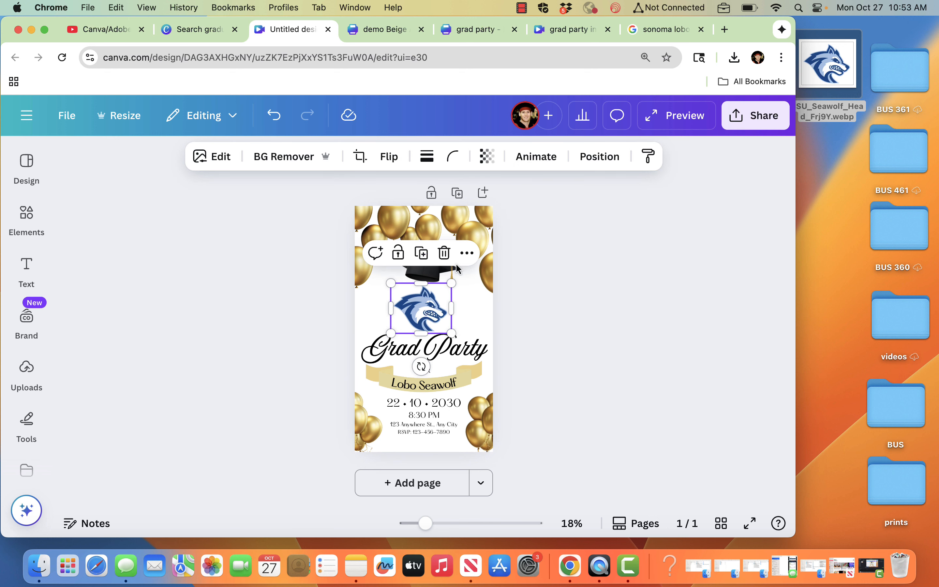
pyautogui.click(545, 159)
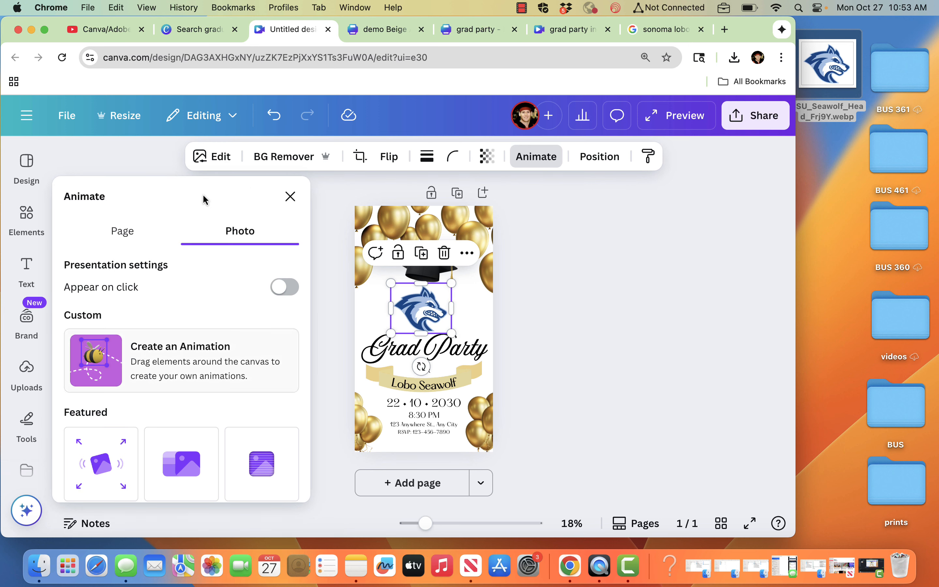
pyautogui.click(292, 195)
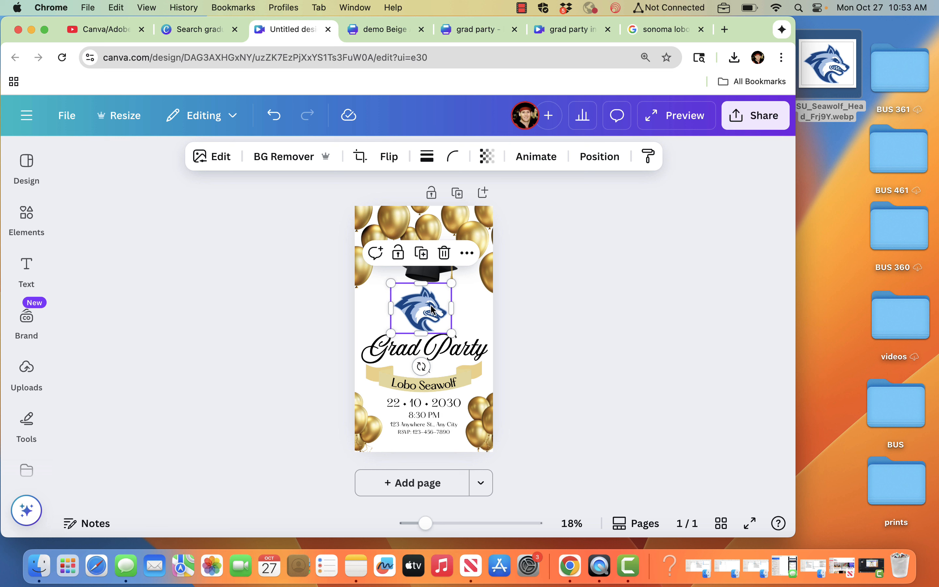
# Step: Show the story's duration timeline and examine the timing tracks of all its elements
pyautogui.click(636, 524)
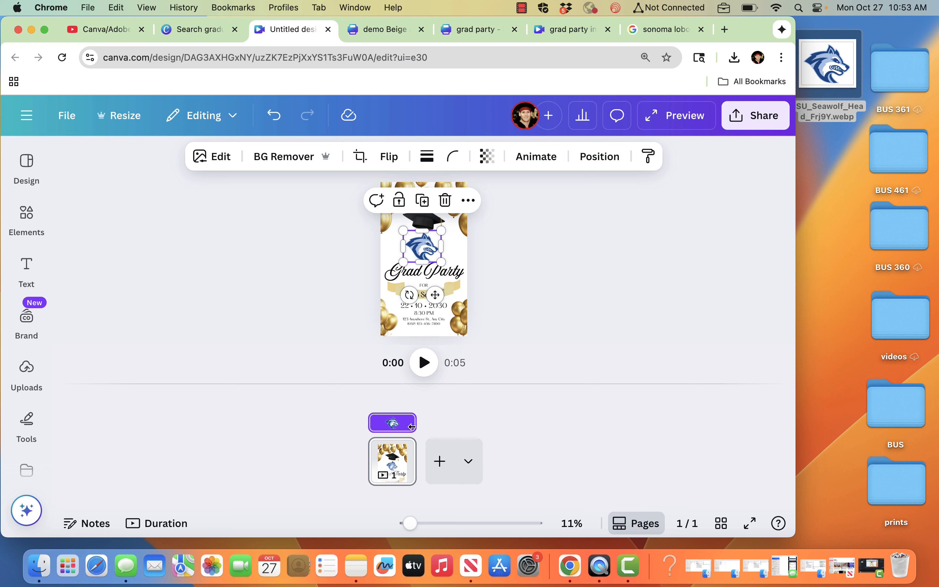
pyautogui.click(152, 524)
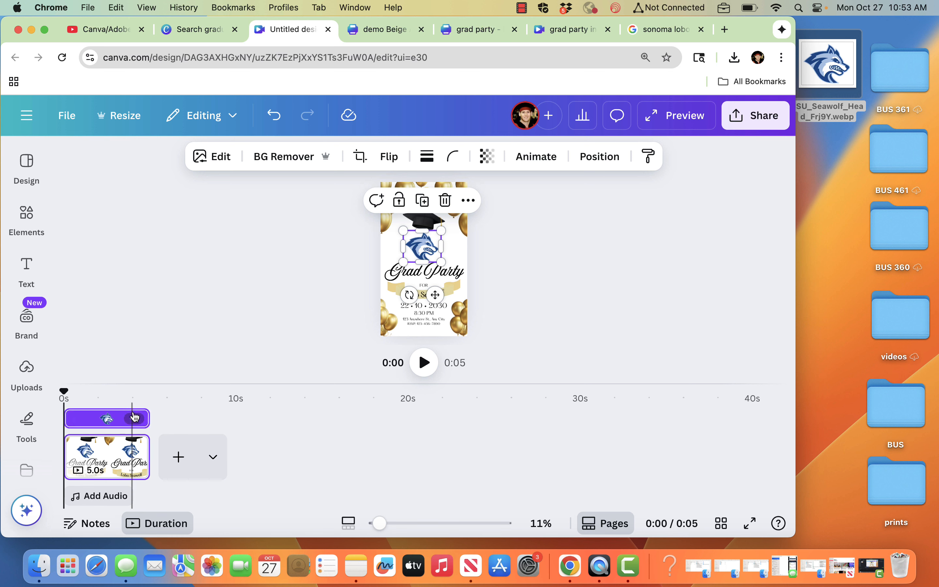
pyautogui.press('super+a')
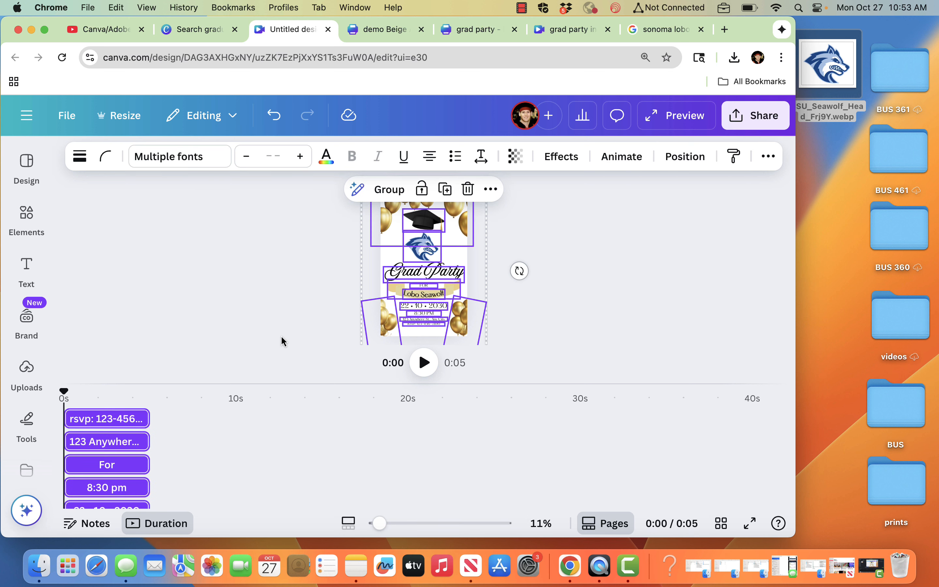
pyautogui.scroll(-2, 175, 471)
pyautogui.scroll(-5, 175, 471)
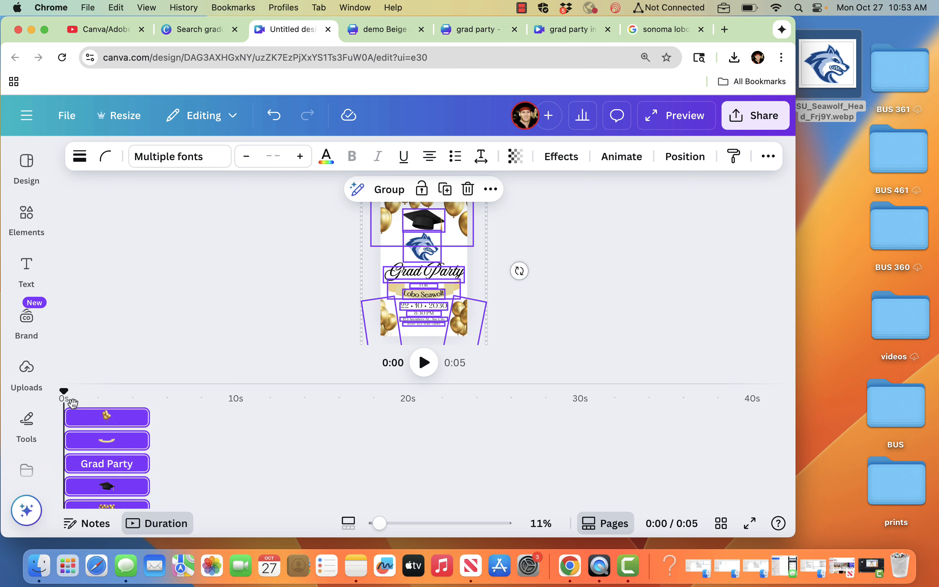
pyautogui.scroll(-3, 178, 478)
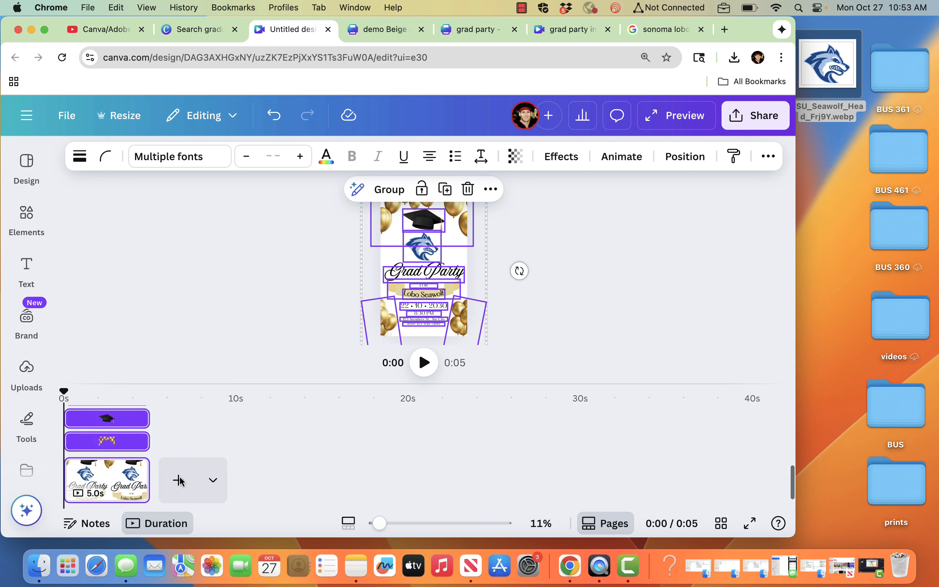
pyautogui.click(269, 297)
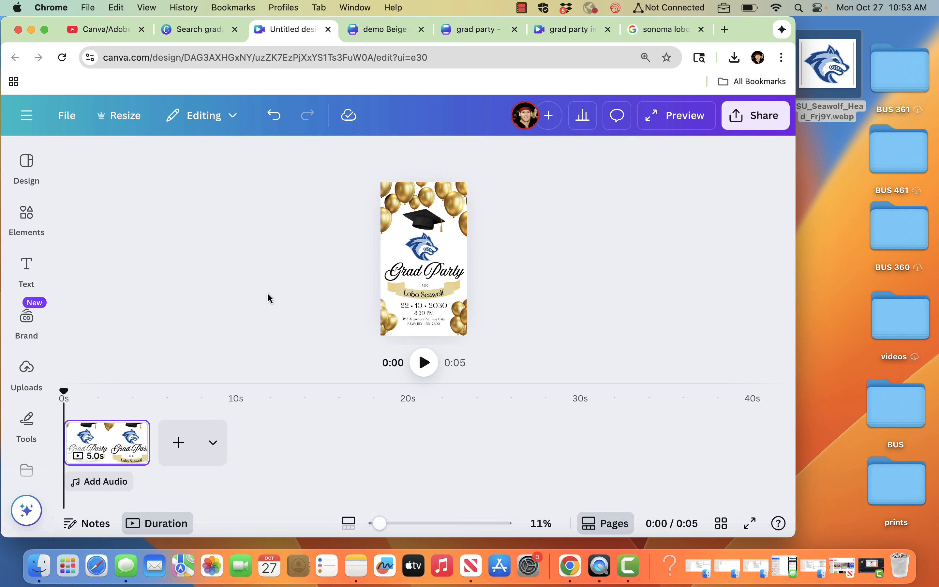
# Step: Look through the additional options for the top balloons image, and hide the page timeline
pyautogui.click(439, 209)
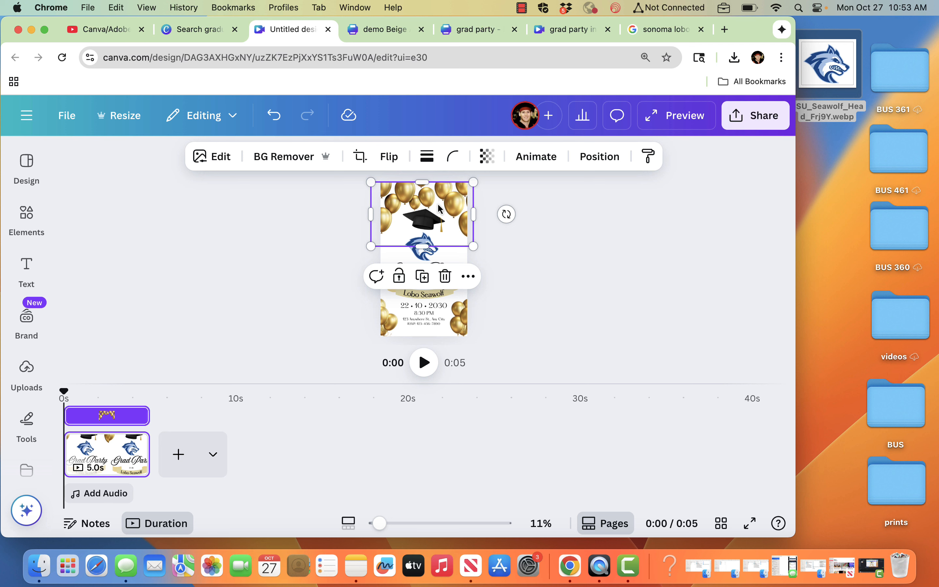
pyautogui.click(468, 276)
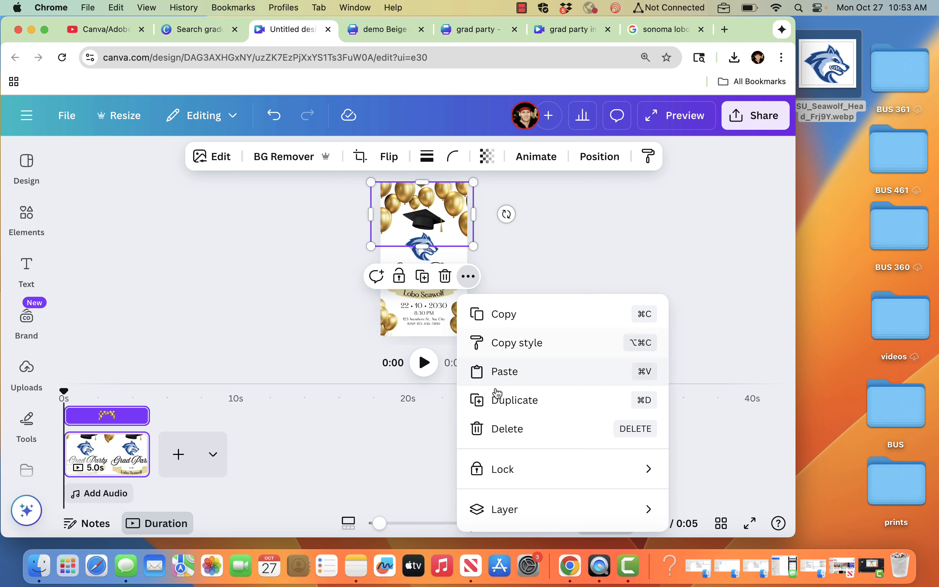
pyautogui.scroll(-3, 498, 397)
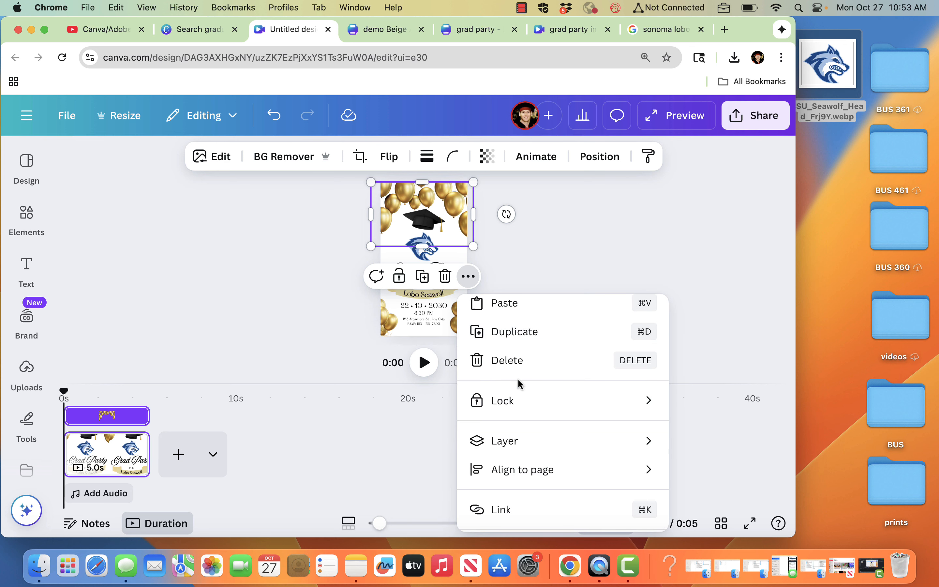
pyautogui.click(240, 341)
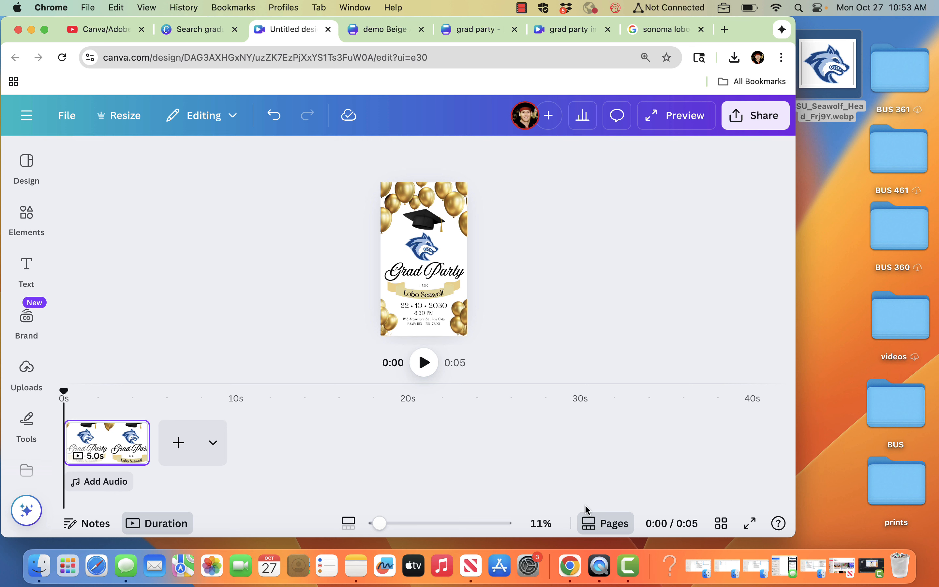
pyautogui.click(606, 524)
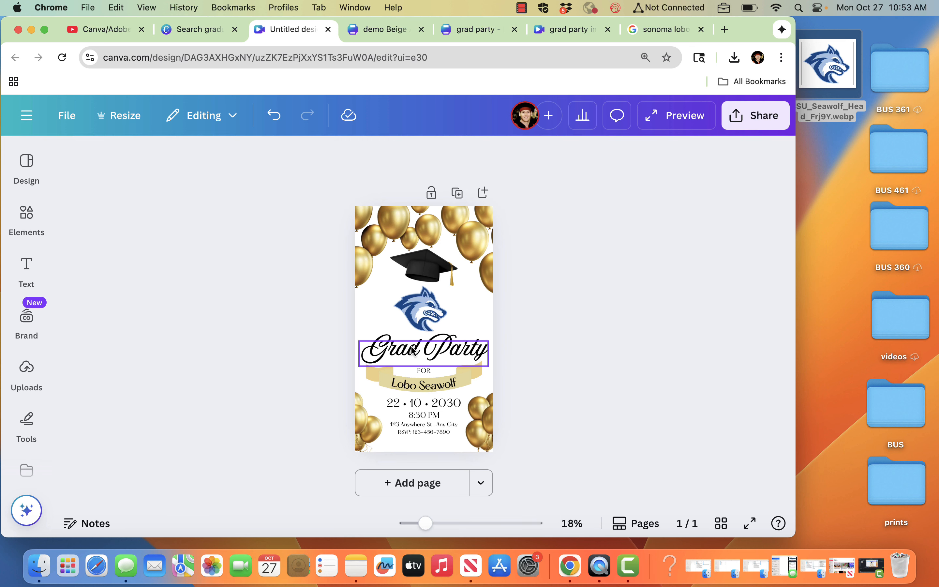
# Step: Look through the additional options for the Grad Party heading and copy its style
pyautogui.click(426, 345)
pyautogui.click(481, 310)
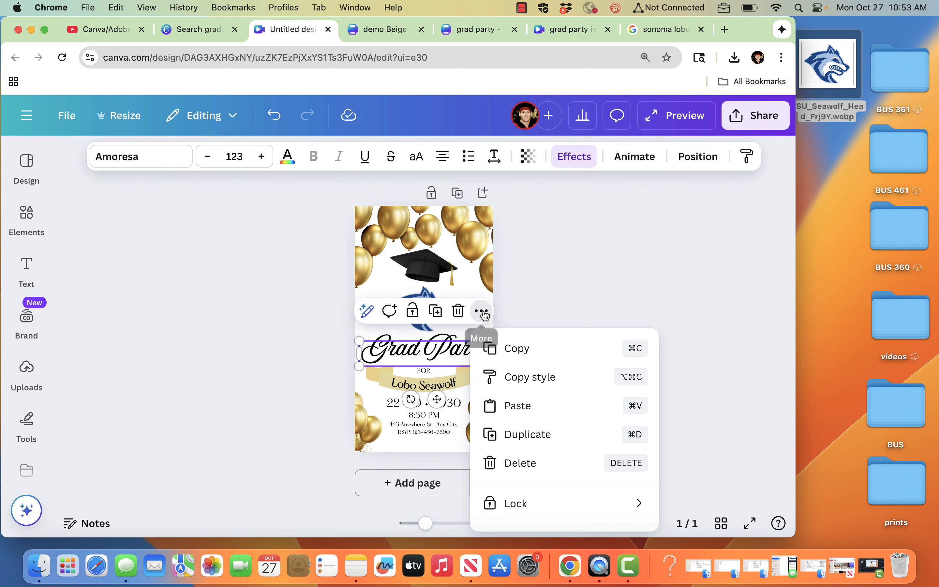
pyautogui.scroll(-1, 518, 461)
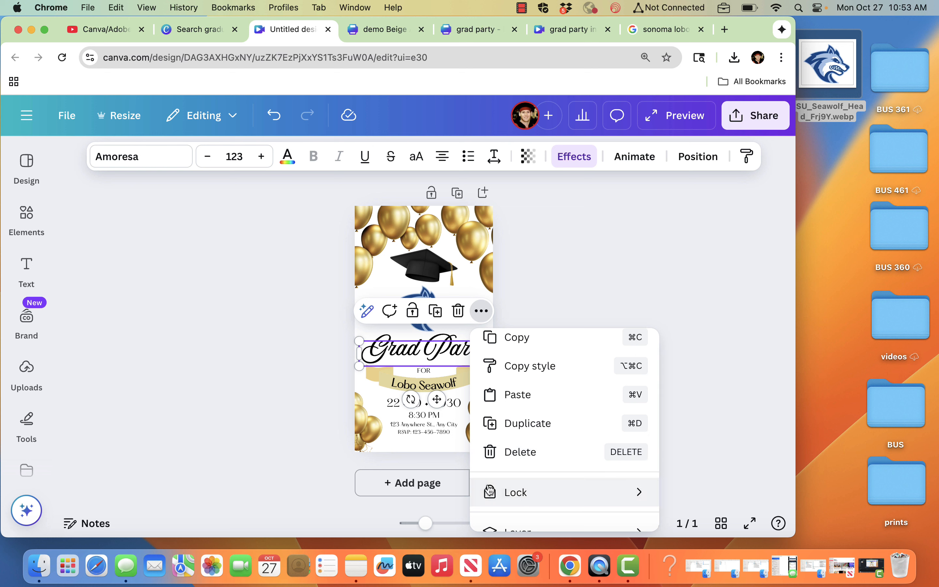
pyautogui.click(539, 305)
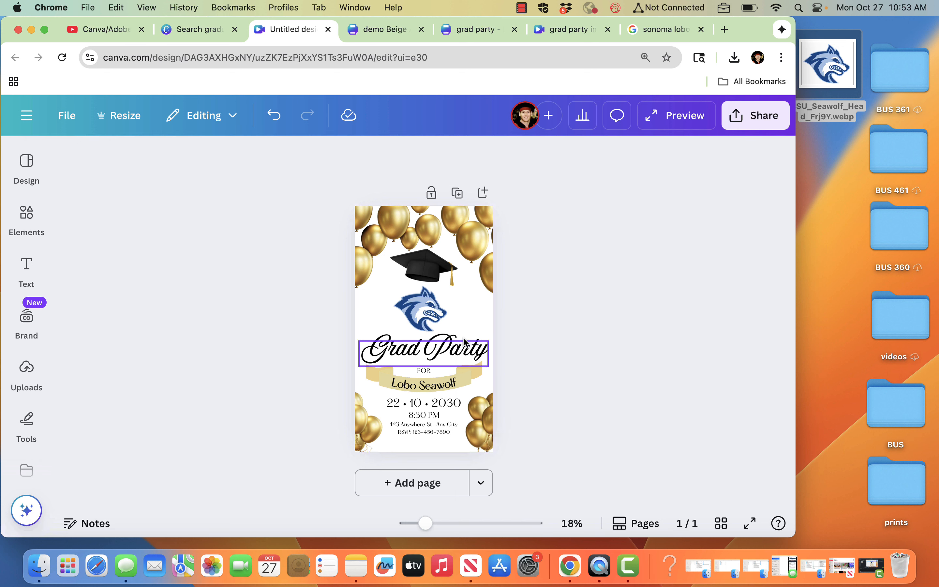
pyautogui.click(461, 349)
pyautogui.click(481, 312)
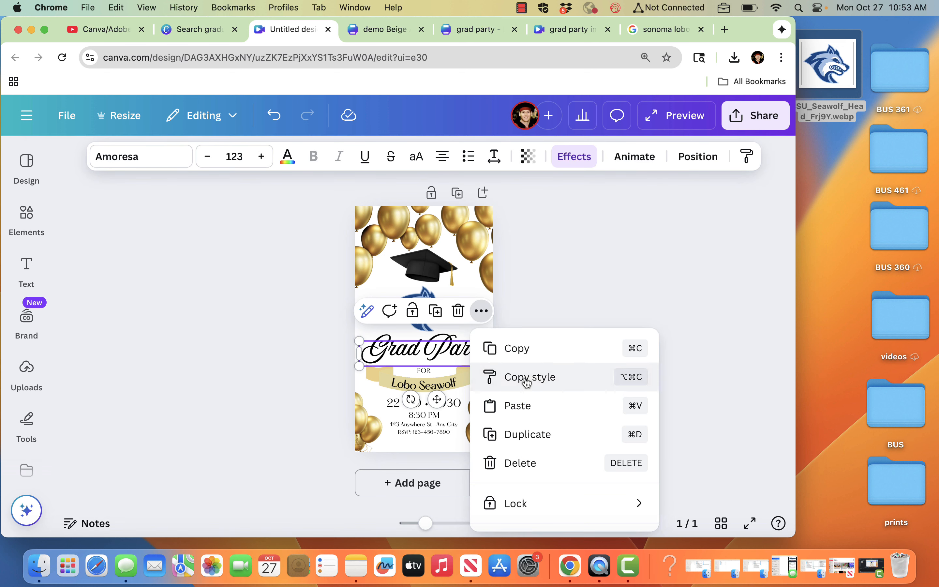
pyautogui.scroll(-1, 519, 377)
pyautogui.click(522, 368)
# Step: Hide the element timing for the graduation cap image
pyautogui.click(418, 275)
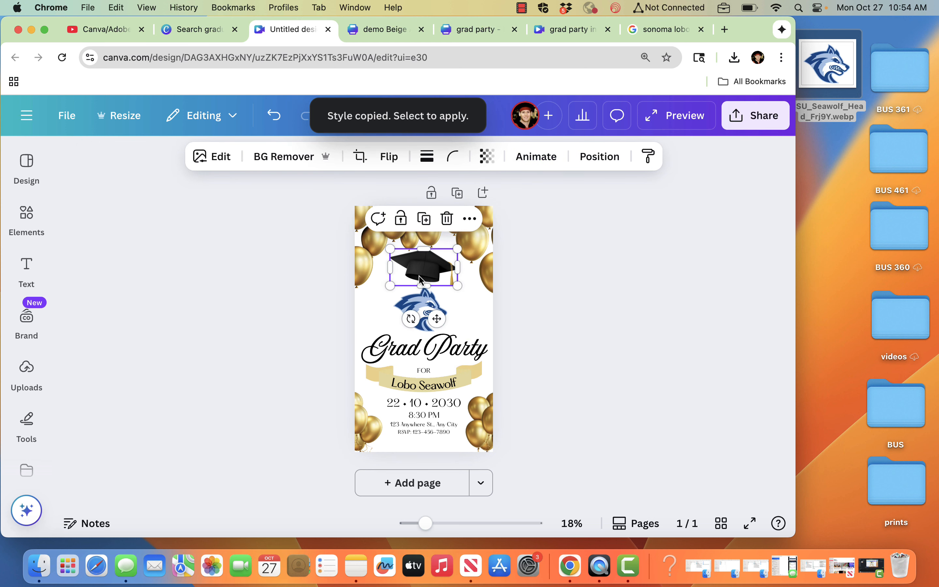
pyautogui.rightClick(430, 276)
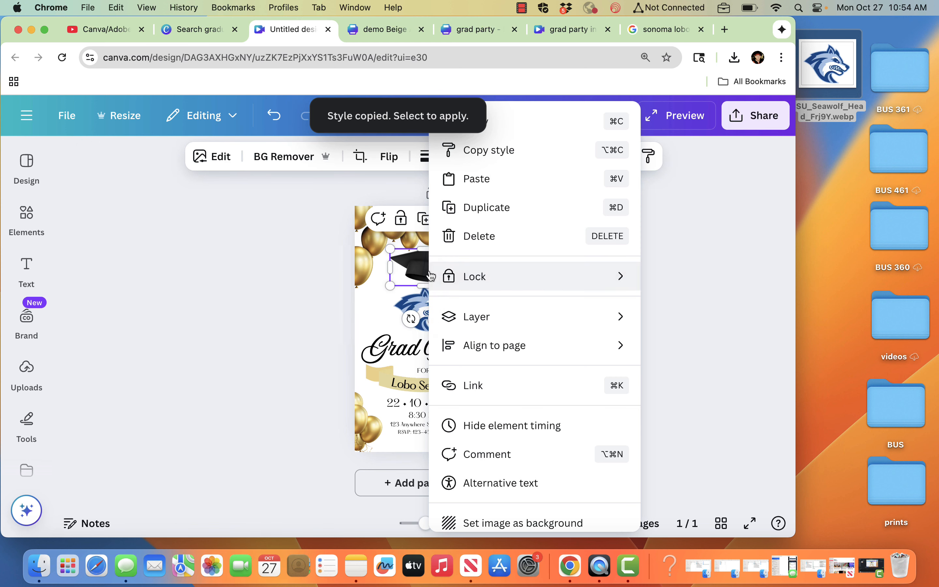
pyautogui.click(506, 427)
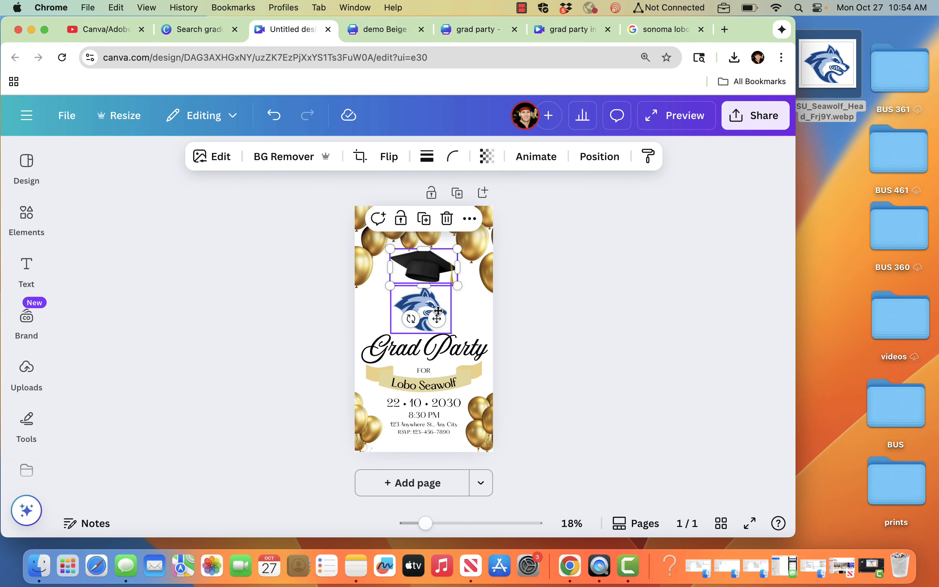
# Step: Show the element timing for the graduation cap image and deselect the cap
pyautogui.rightClick(412, 257)
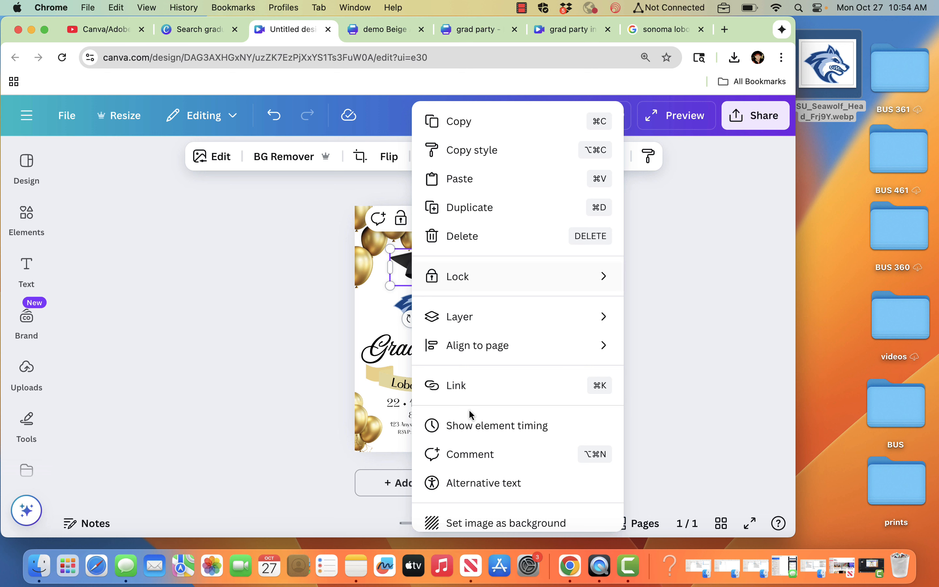
pyautogui.click(474, 425)
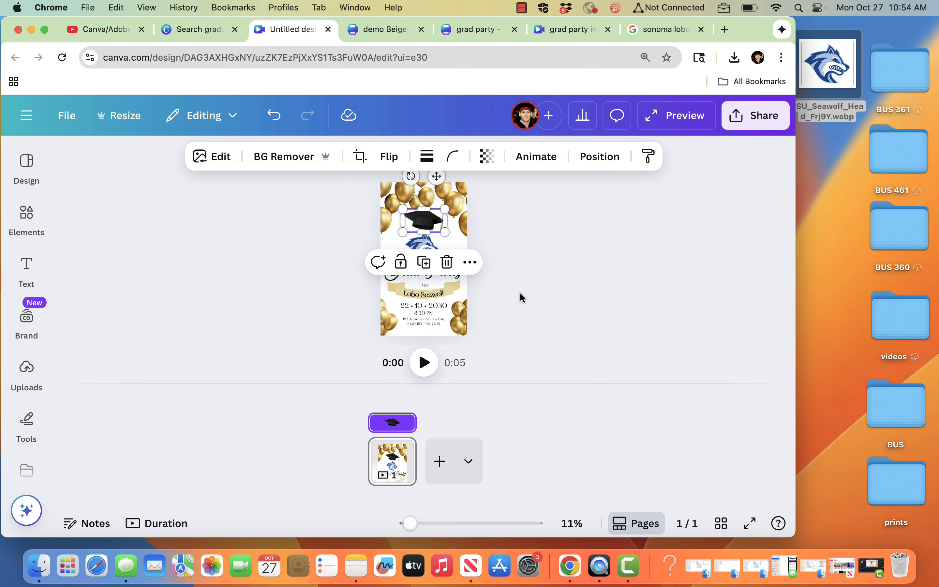
pyautogui.click(511, 237)
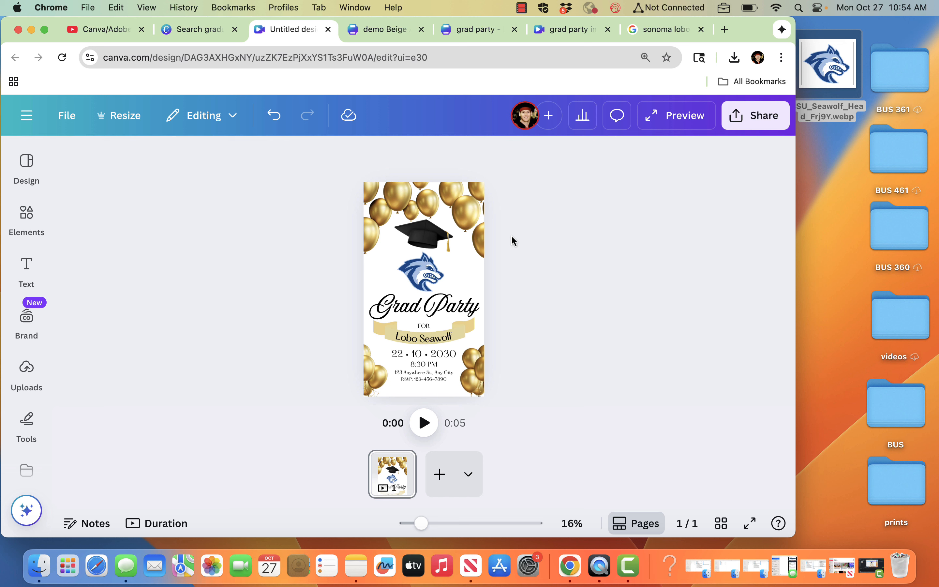